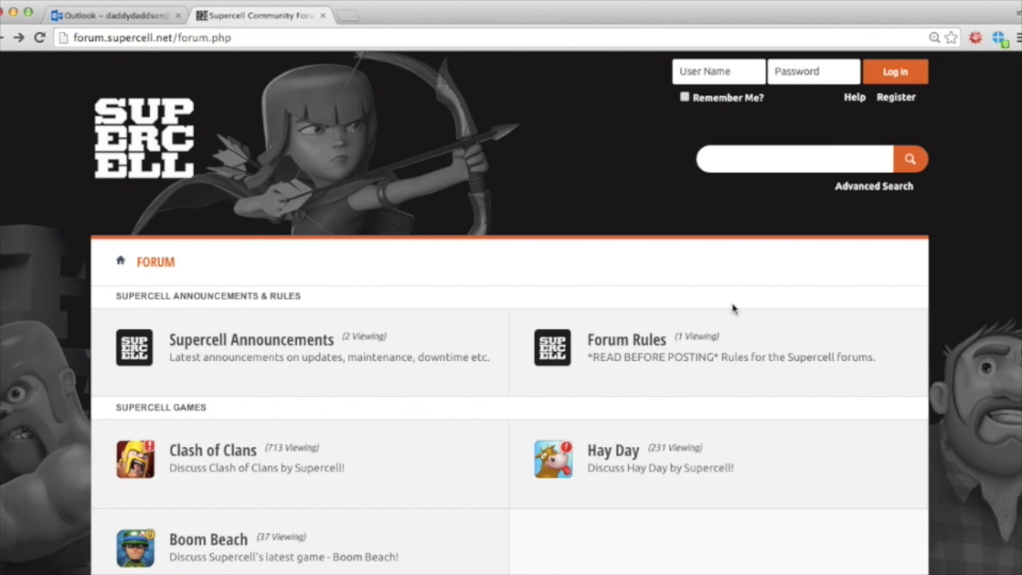
{"action": "scroll", "coordinate": [772, 460], "scroll_direction": "down", "scroll_amount": 3}
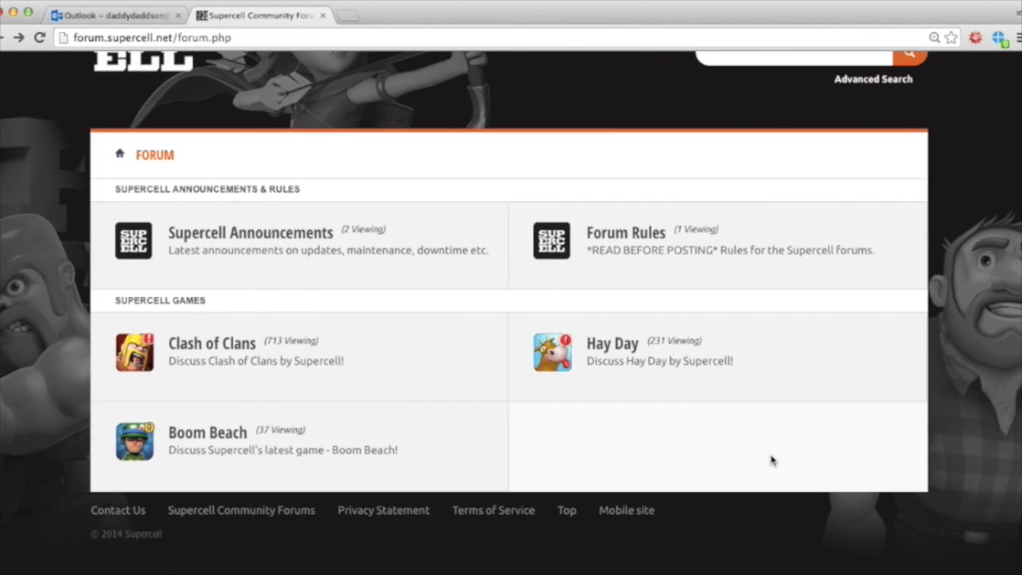
{"action": "scroll", "coordinate": [771, 460], "scroll_direction": "up", "scroll_amount": 1}
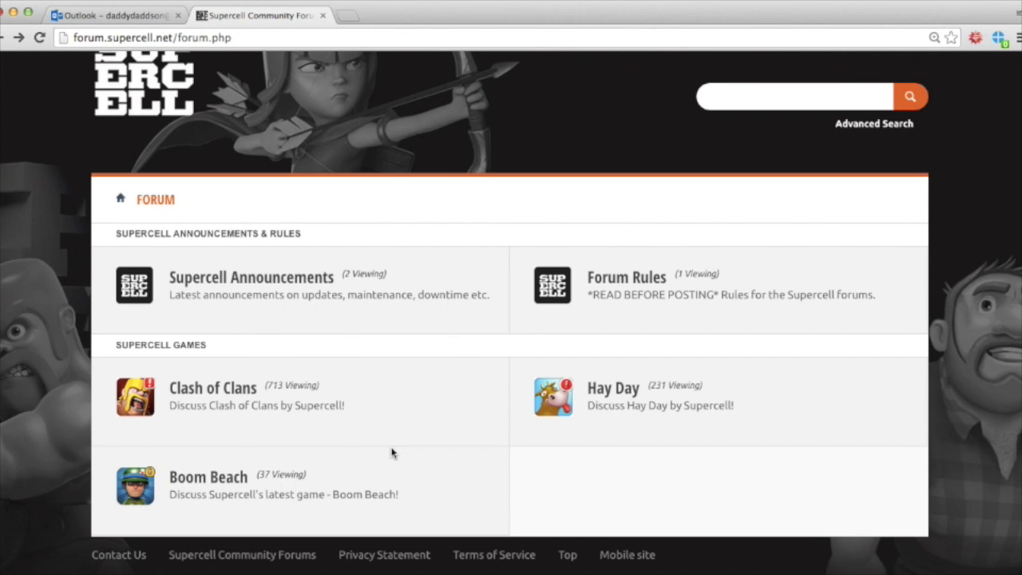
{"action": "scroll", "coordinate": [391, 453], "scroll_direction": "down", "scroll_amount": 2}
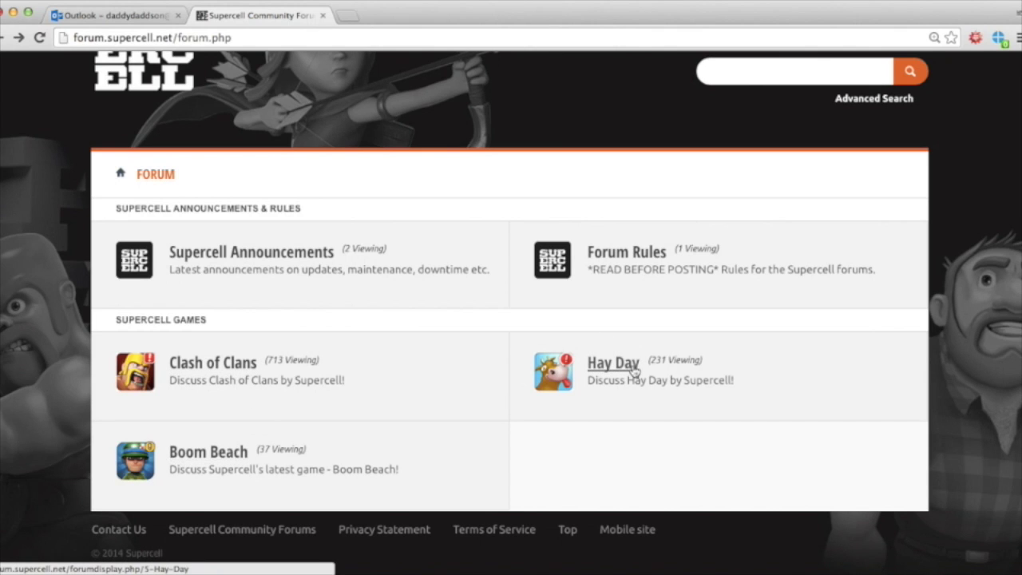
Step: Open the Hay Day forum, browse its sub-forums, and enter the General board
{"action": "left_click", "coordinate": [611, 371]}
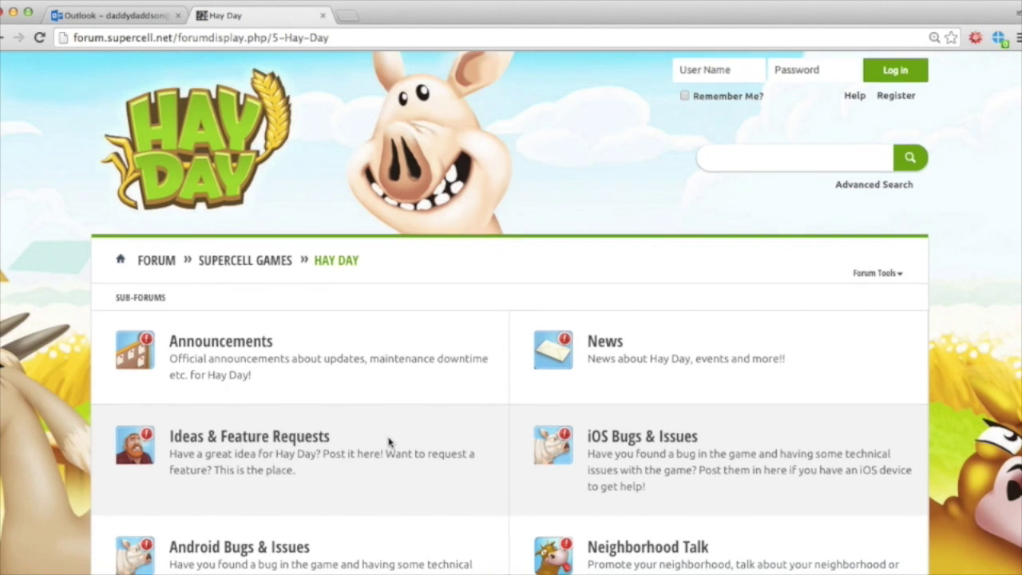
{"action": "scroll", "coordinate": [389, 444], "scroll_direction": "down", "scroll_amount": 3}
{"action": "scroll", "coordinate": [389, 444], "scroll_direction": "down", "scroll_amount": 3}
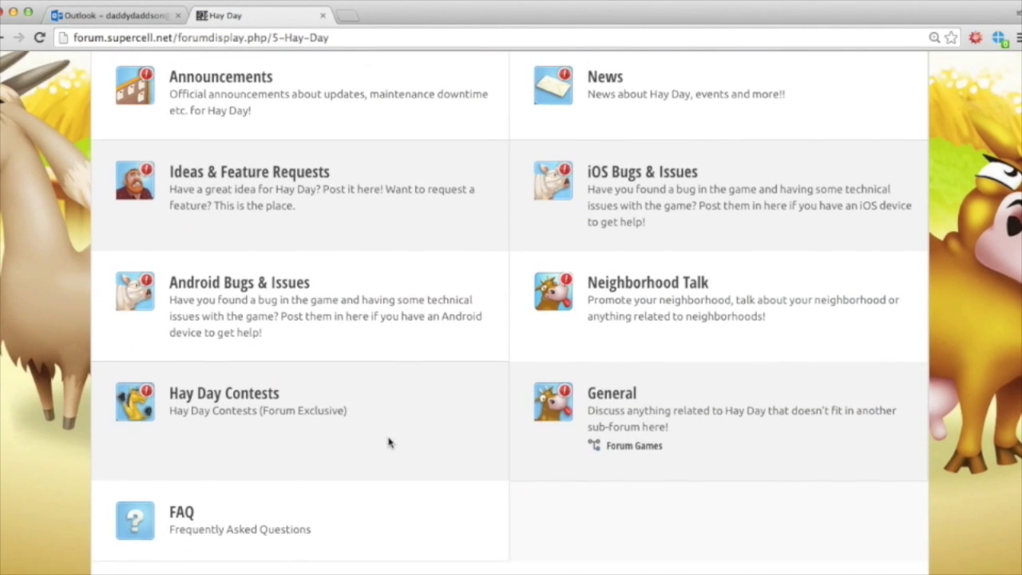
{"action": "scroll", "coordinate": [388, 444], "scroll_direction": "up", "scroll_amount": 1}
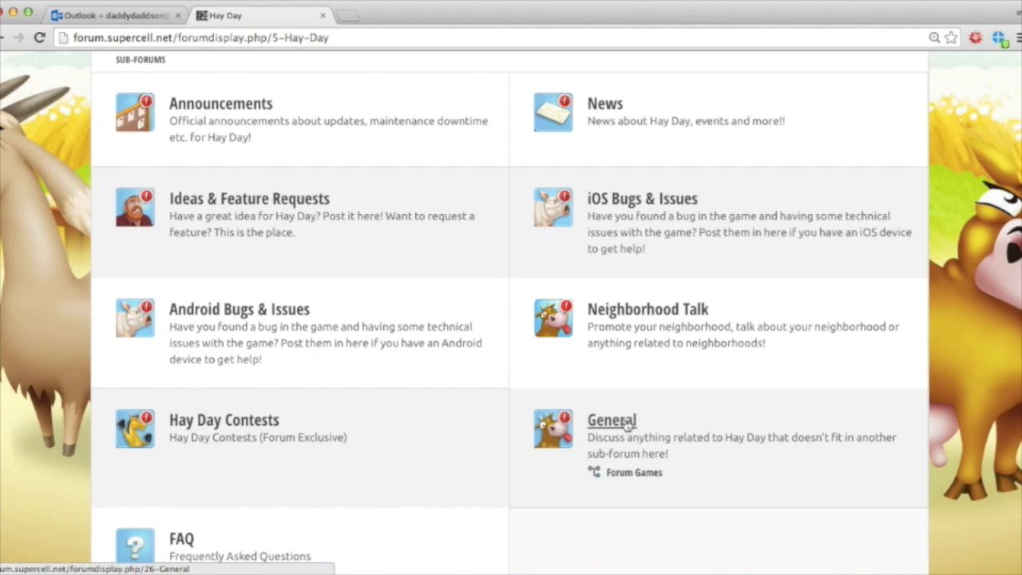
{"action": "left_click", "coordinate": [626, 422]}
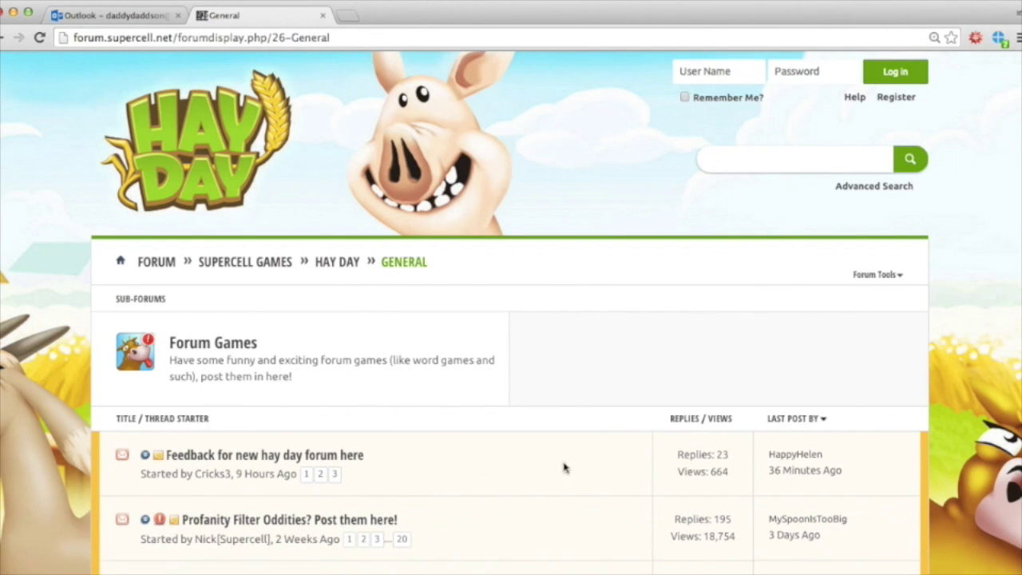
Step: Browse the Hay Day General thread list, from pinned threads to regular discussions
{"action": "scroll", "coordinate": [548, 482], "scroll_direction": "down", "scroll_amount": 5}
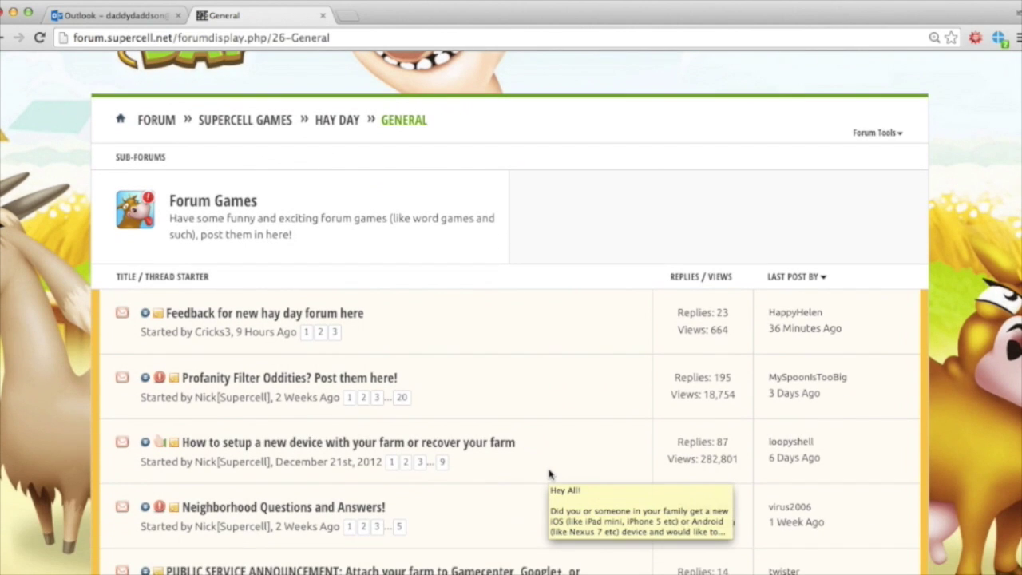
{"action": "scroll", "coordinate": [467, 249], "scroll_direction": "up", "scroll_amount": 3}
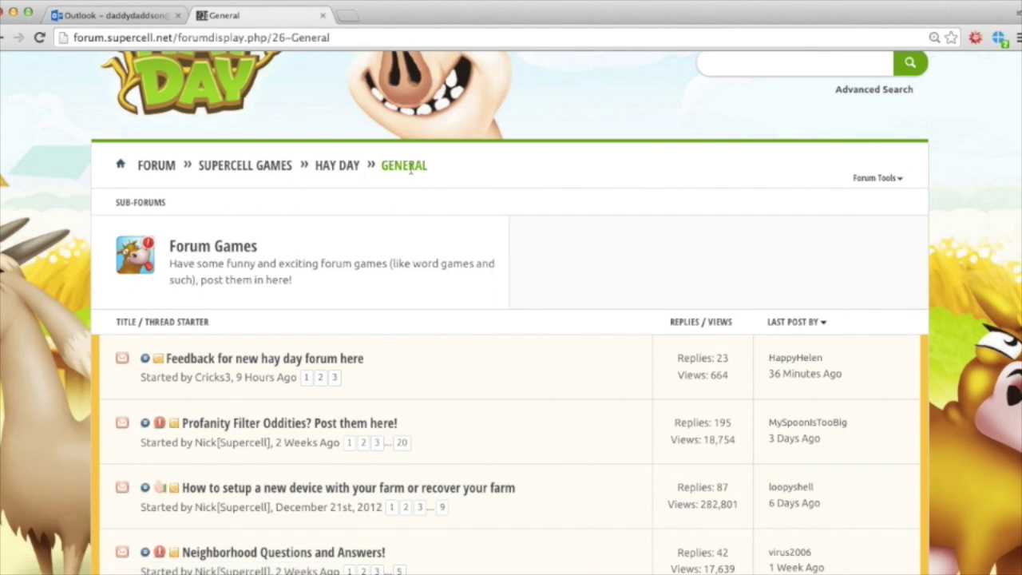
{"action": "scroll", "coordinate": [502, 391], "scroll_direction": "down", "scroll_amount": 5}
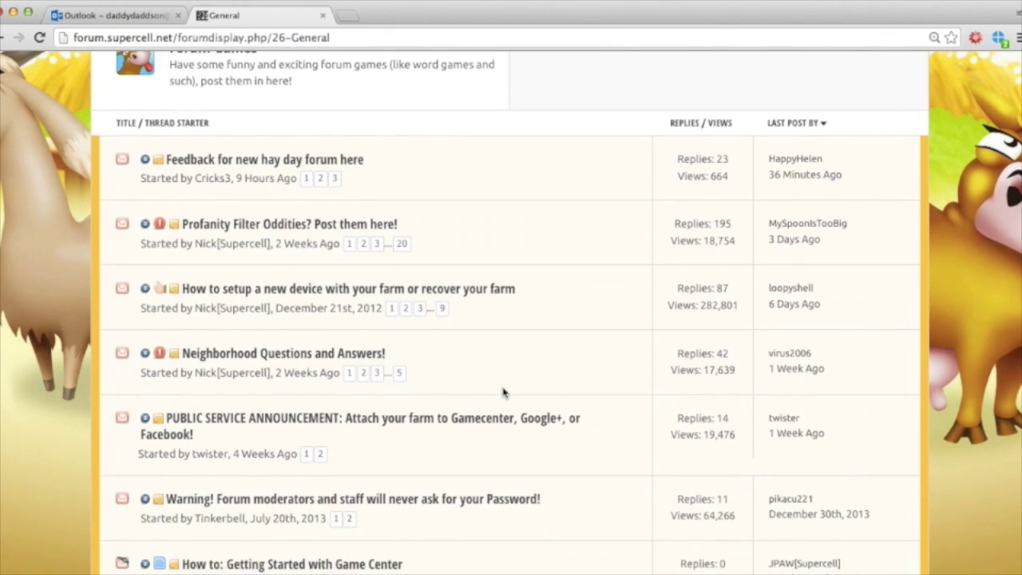
{"action": "scroll", "coordinate": [501, 377], "scroll_direction": "down", "scroll_amount": 3}
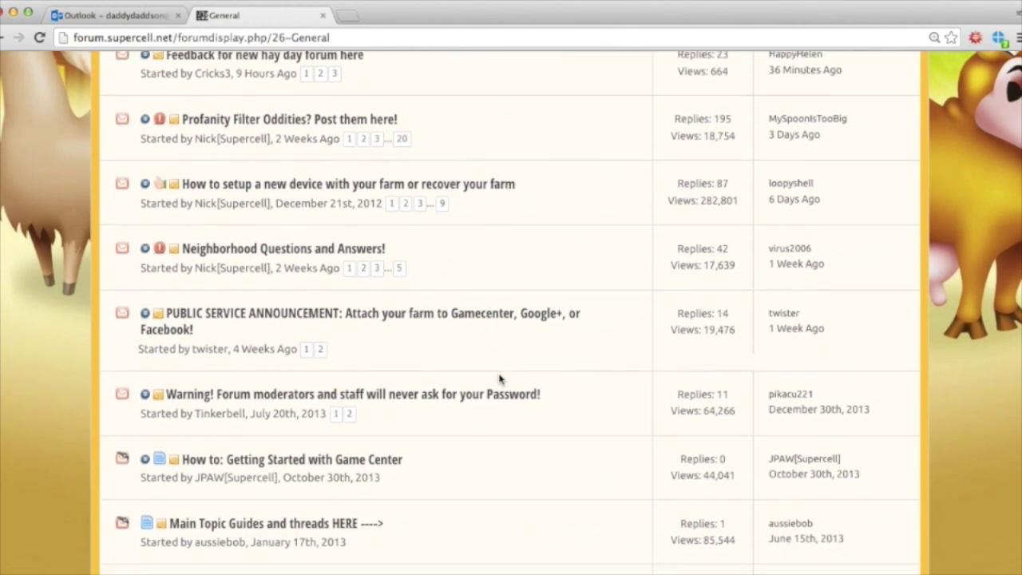
{"action": "scroll", "coordinate": [499, 379], "scroll_direction": "down", "scroll_amount": 5}
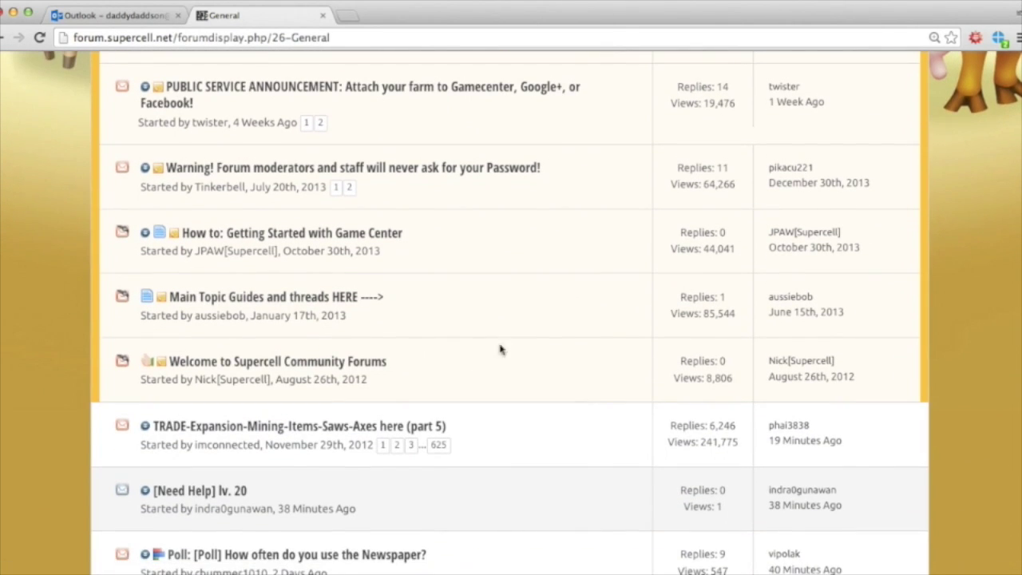
{"action": "scroll", "coordinate": [510, 378], "scroll_direction": "down", "scroll_amount": 1}
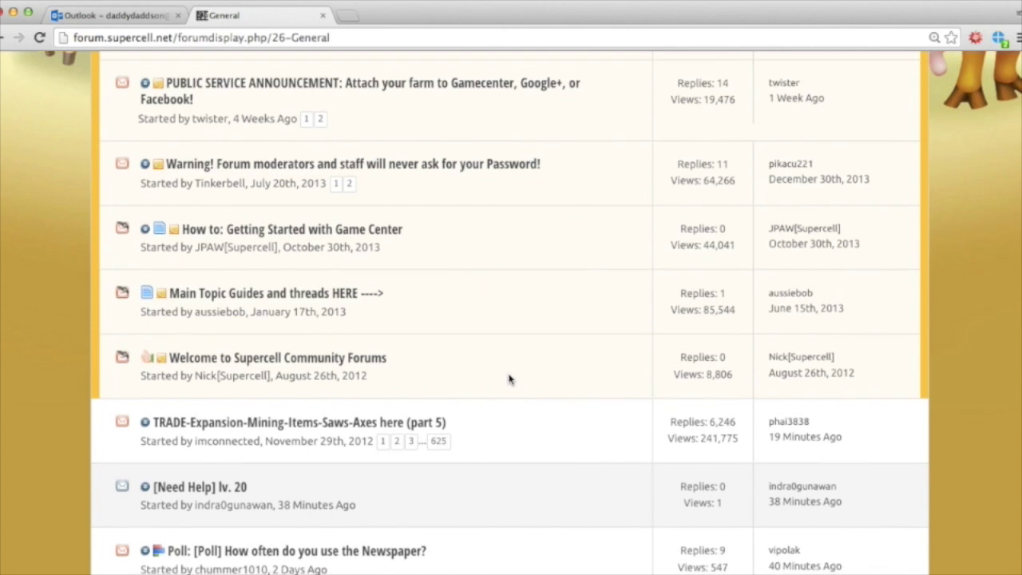
{"action": "scroll", "coordinate": [509, 380], "scroll_direction": "down", "scroll_amount": 2}
{"action": "scroll", "coordinate": [509, 380], "scroll_direction": "up", "scroll_amount": 1}
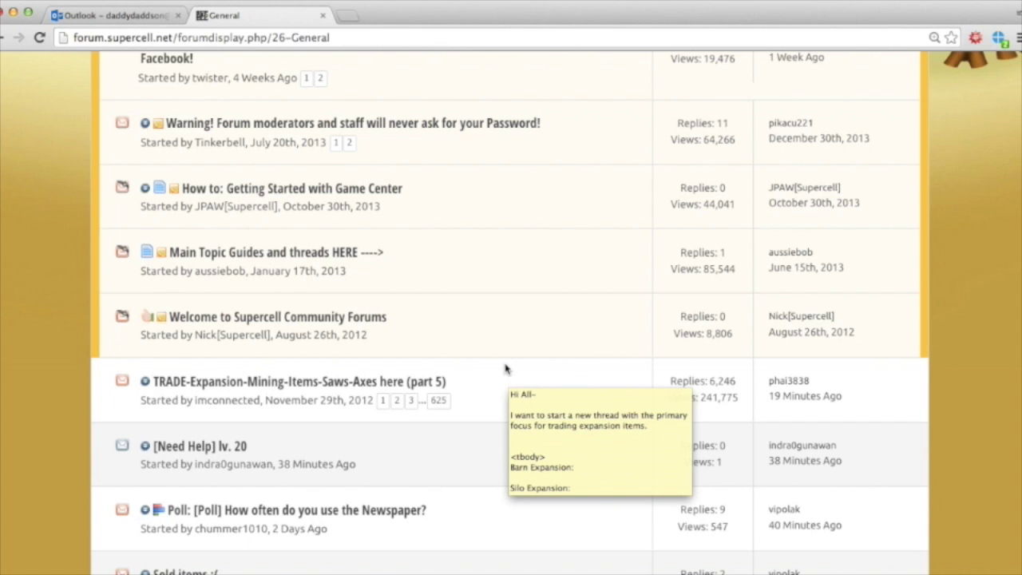
{"action": "scroll", "coordinate": [448, 237], "scroll_direction": "up", "scroll_amount": 8}
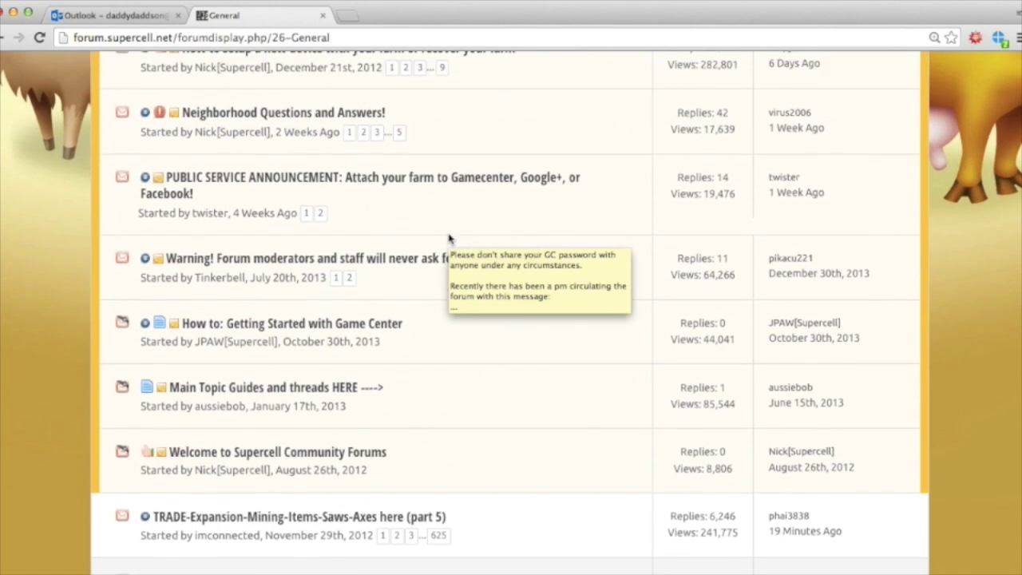
{"action": "scroll", "coordinate": [448, 237], "scroll_direction": "down", "scroll_amount": 5}
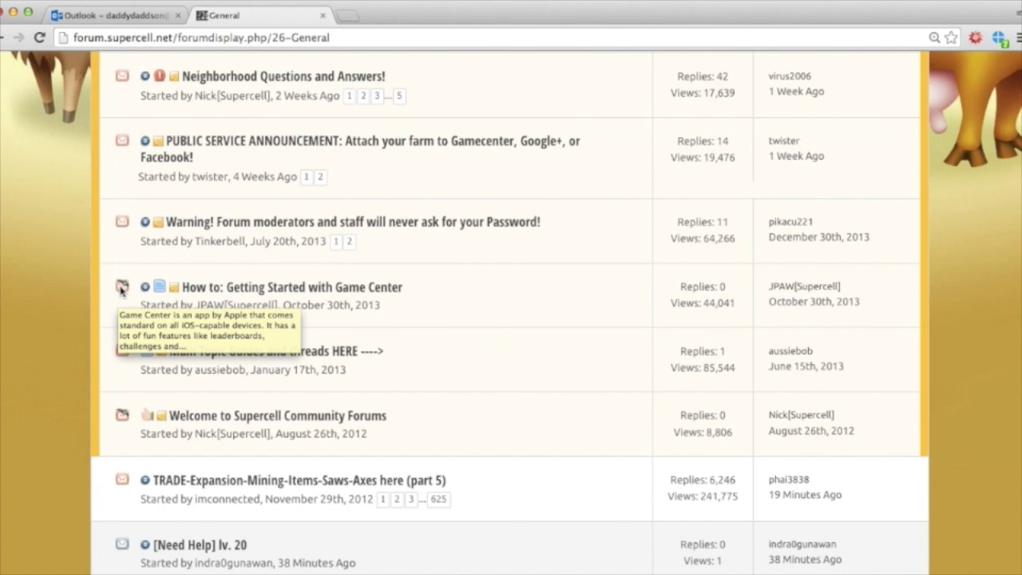
{"action": "scroll", "coordinate": [121, 289], "scroll_direction": "up", "scroll_amount": 3}
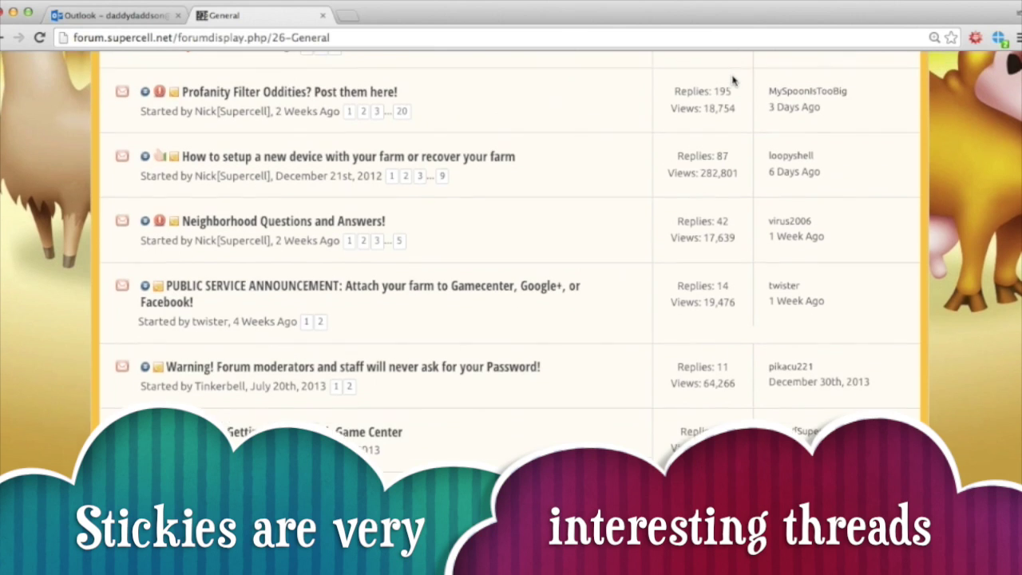
{"action": "scroll", "coordinate": [733, 80], "scroll_direction": "up", "scroll_amount": 5}
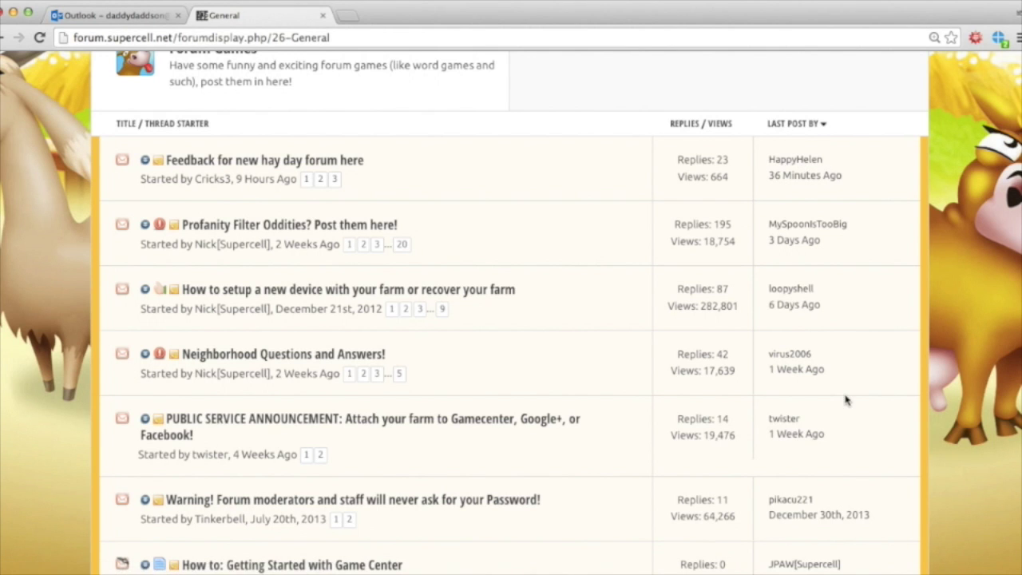
{"action": "scroll", "coordinate": [847, 400], "scroll_direction": "down", "scroll_amount": 10}
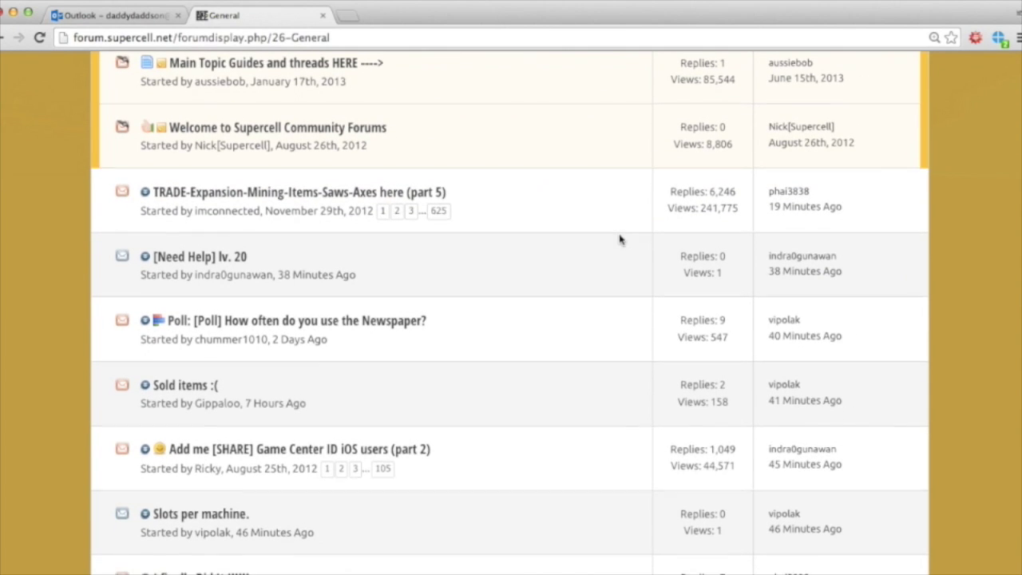
{"action": "scroll", "coordinate": [621, 239], "scroll_direction": "up", "scroll_amount": 10}
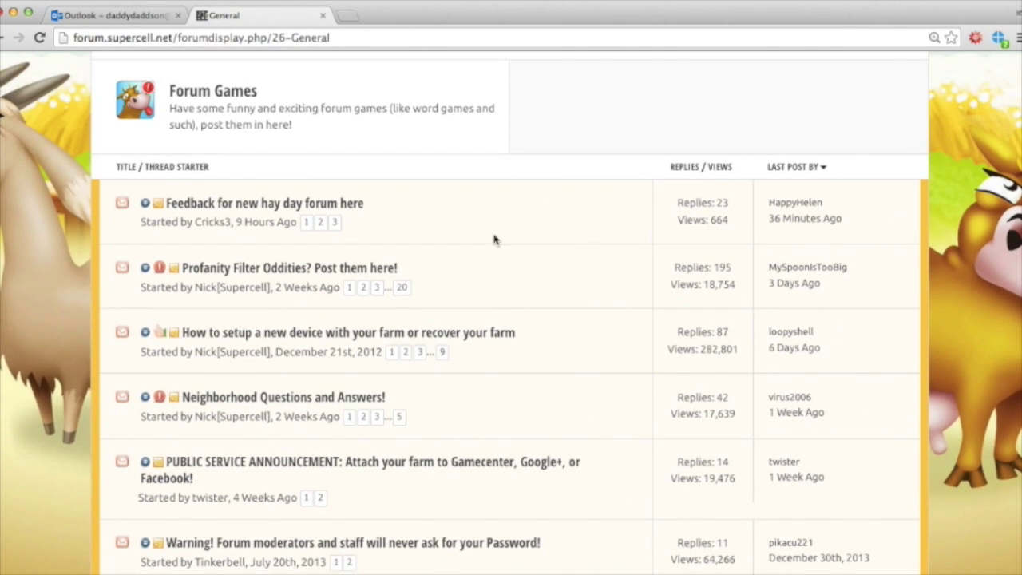
Step: Open page 3 of the 'Feedback for new hay day forum here' thread and reach the last post
{"action": "left_click", "coordinate": [335, 225]}
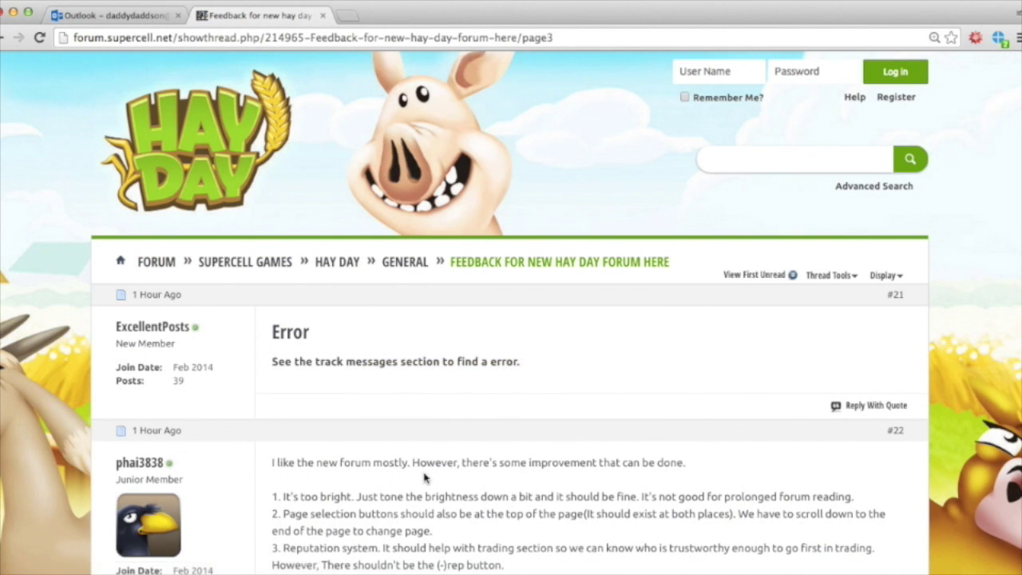
{"action": "scroll", "coordinate": [427, 399], "scroll_direction": "down", "scroll_amount": 6}
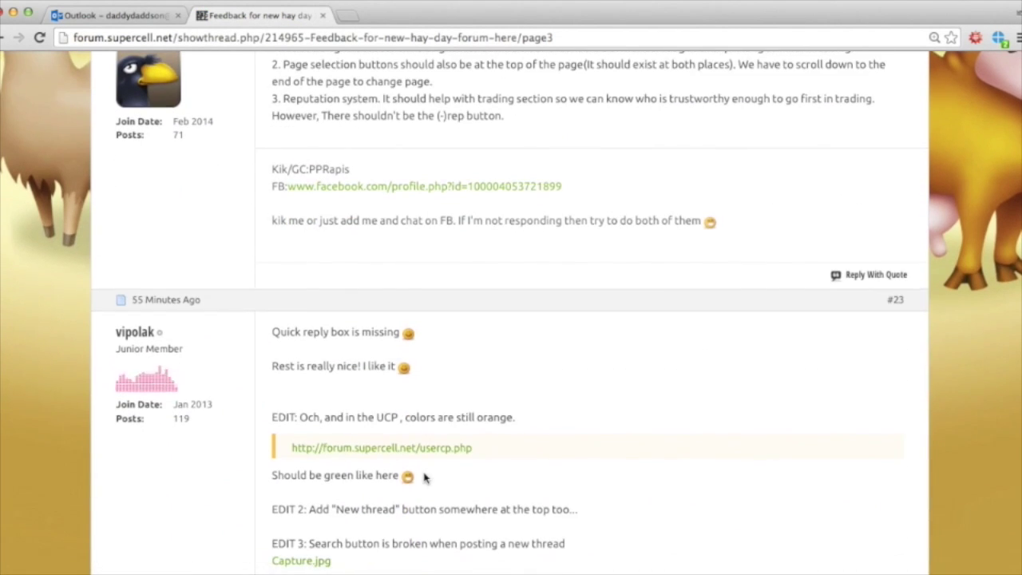
{"action": "scroll", "coordinate": [424, 477], "scroll_direction": "down", "scroll_amount": 4}
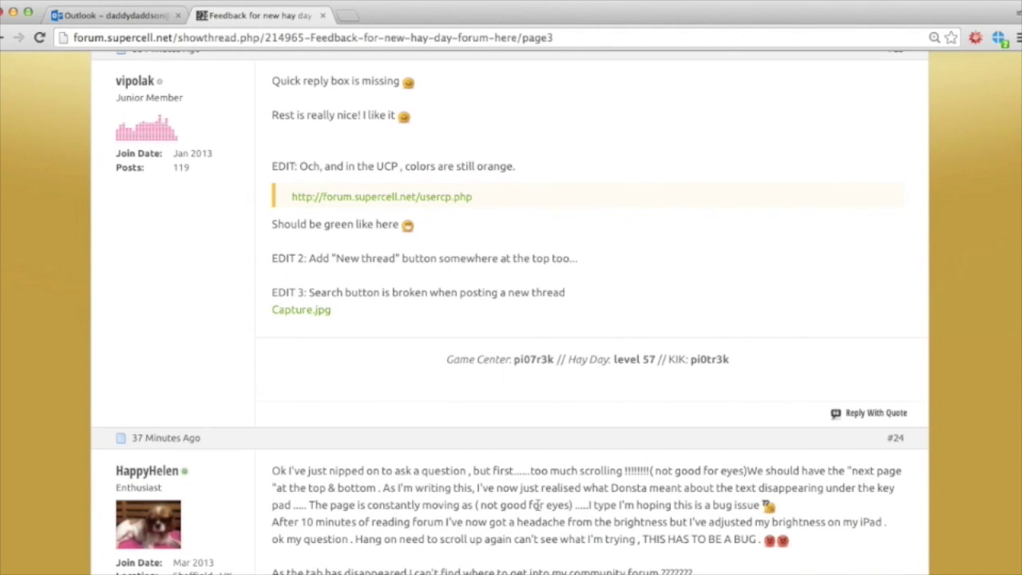
{"action": "scroll", "coordinate": [424, 472], "scroll_direction": "down", "scroll_amount": 3}
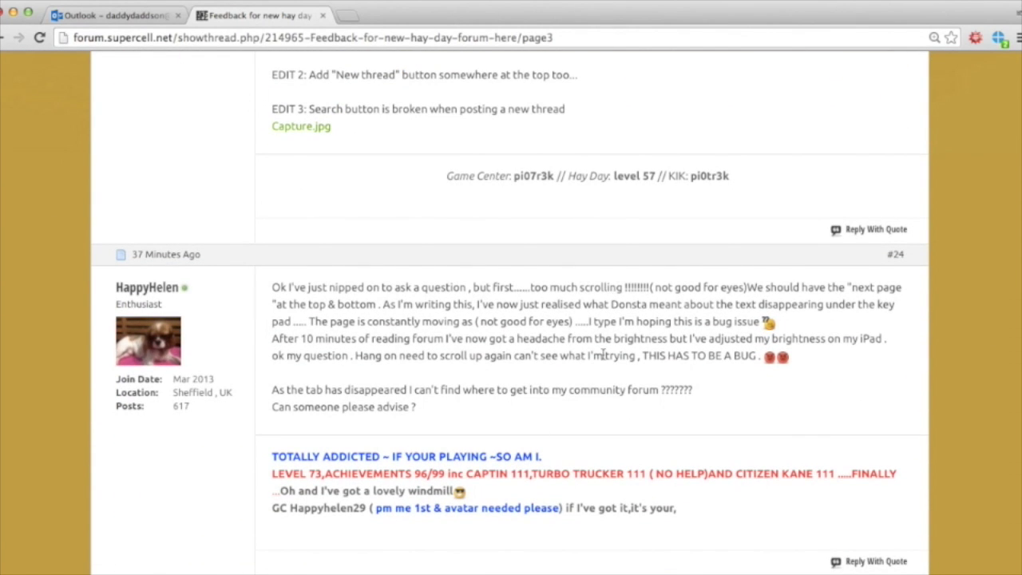
{"action": "scroll", "coordinate": [602, 359], "scroll_direction": "down", "scroll_amount": 5}
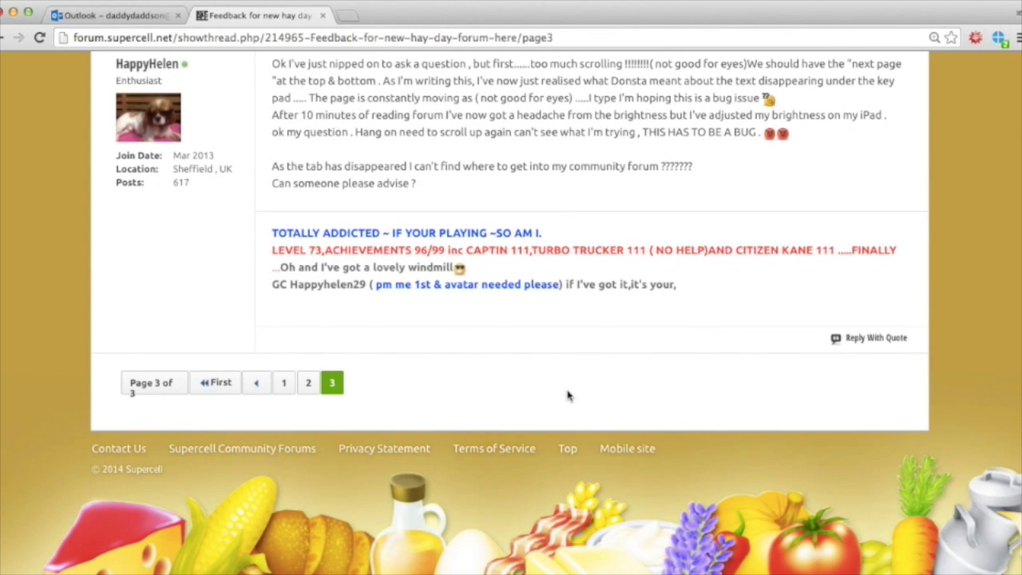
Step: Try to reply quoting the last post, reaching the must-log-in notice
{"action": "left_click", "coordinate": [873, 339]}
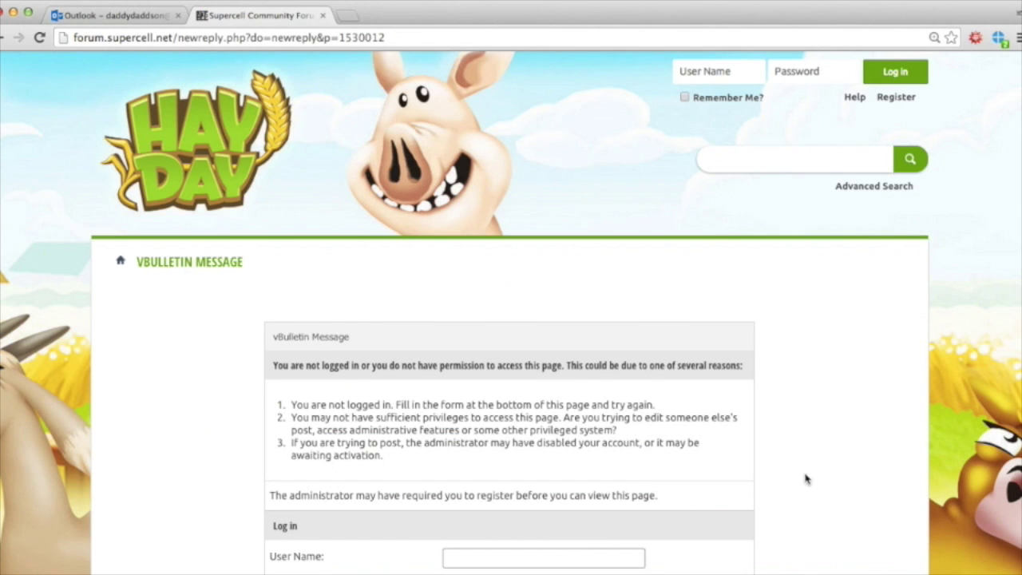
{"action": "scroll", "coordinate": [802, 487], "scroll_direction": "down", "scroll_amount": 3}
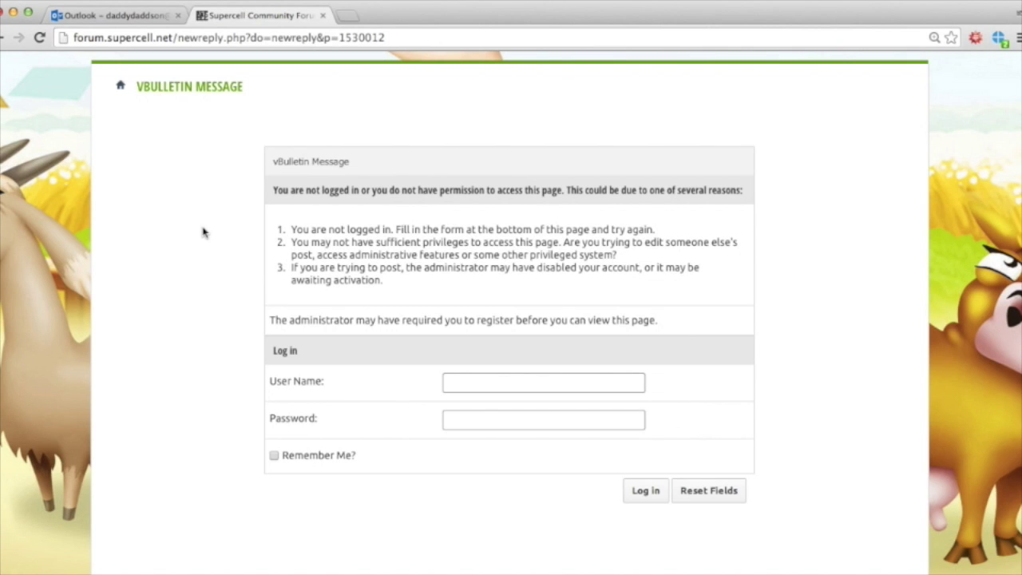
{"action": "scroll", "coordinate": [178, 225], "scroll_direction": "up", "scroll_amount": 3}
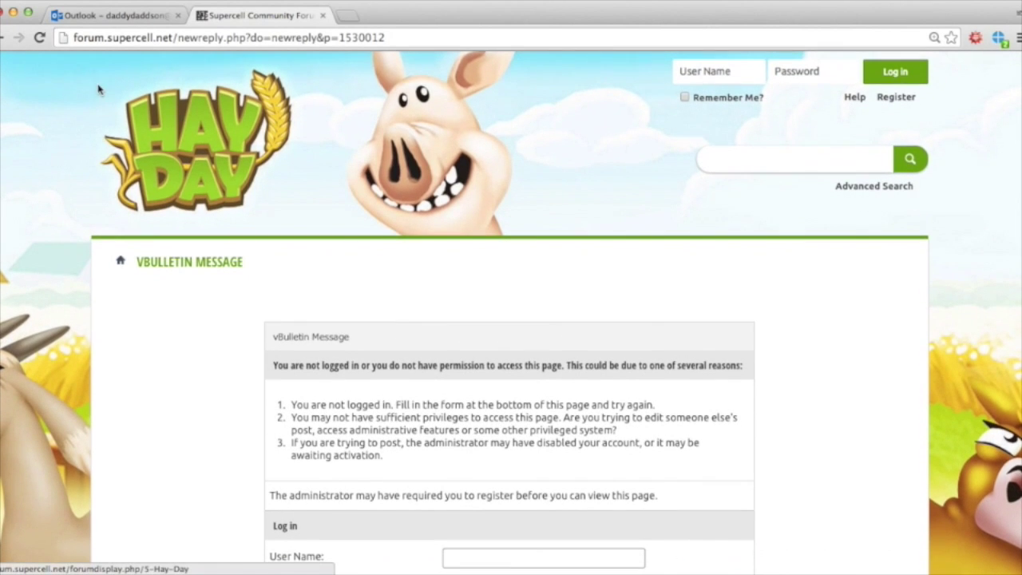
Step: Go back to the main forum index and open the new account registration form
{"action": "left_click", "coordinate": [5, 38]}
{"action": "left_click", "coordinate": [5, 37]}
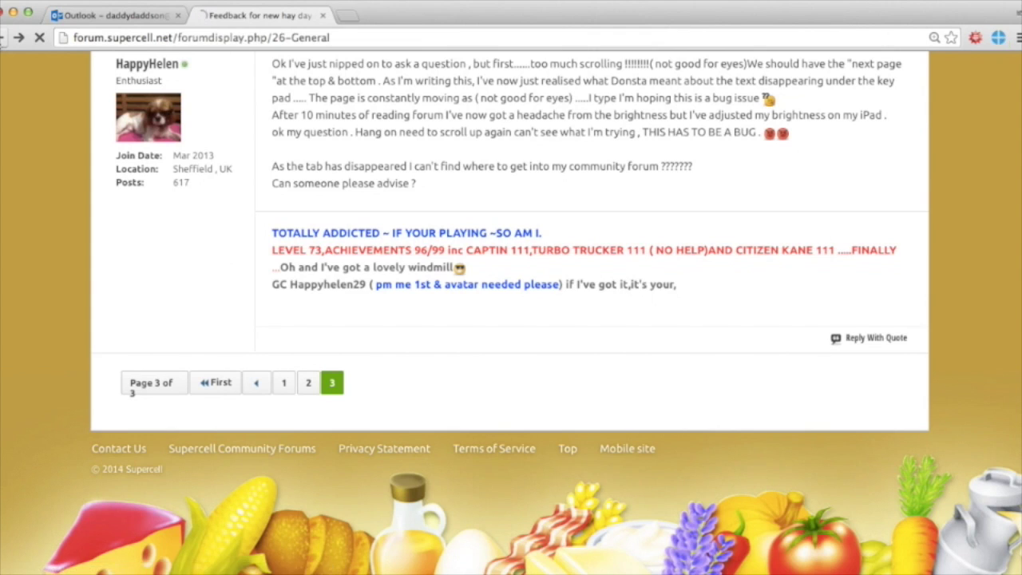
{"action": "left_click", "coordinate": [5, 38]}
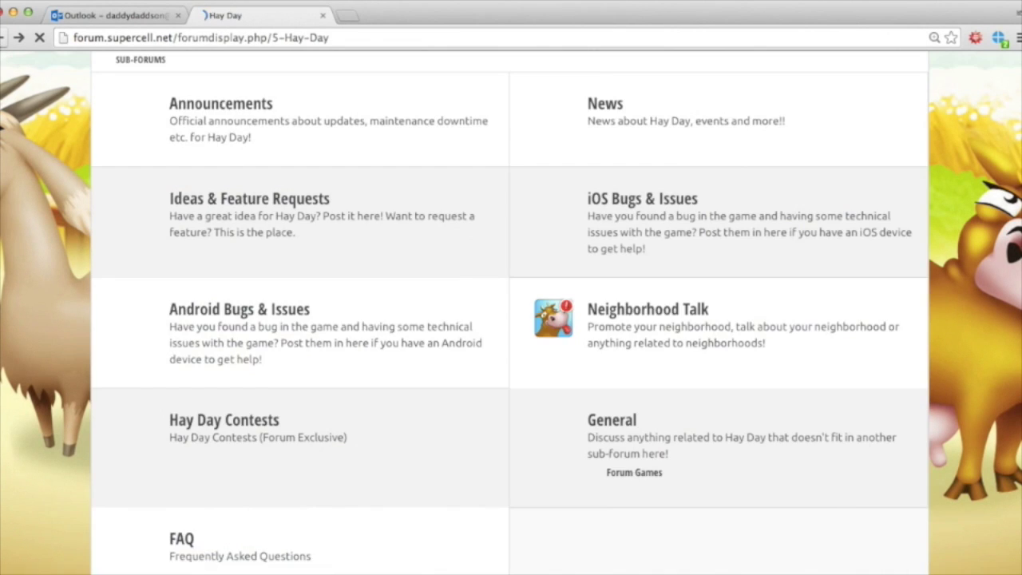
{"action": "scroll", "coordinate": [468, 274], "scroll_direction": "up", "scroll_amount": 3}
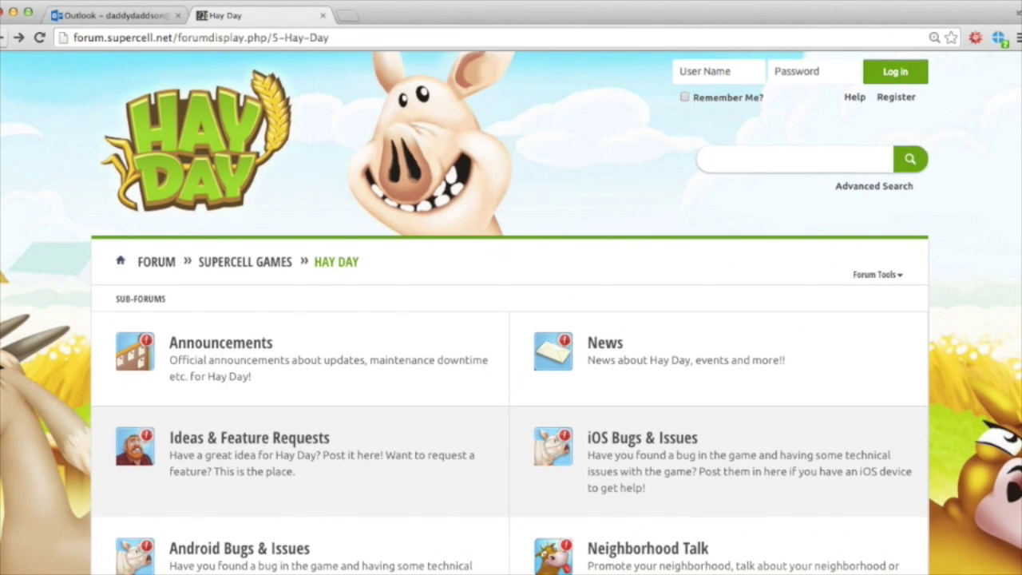
{"action": "left_click", "coordinate": [5, 38]}
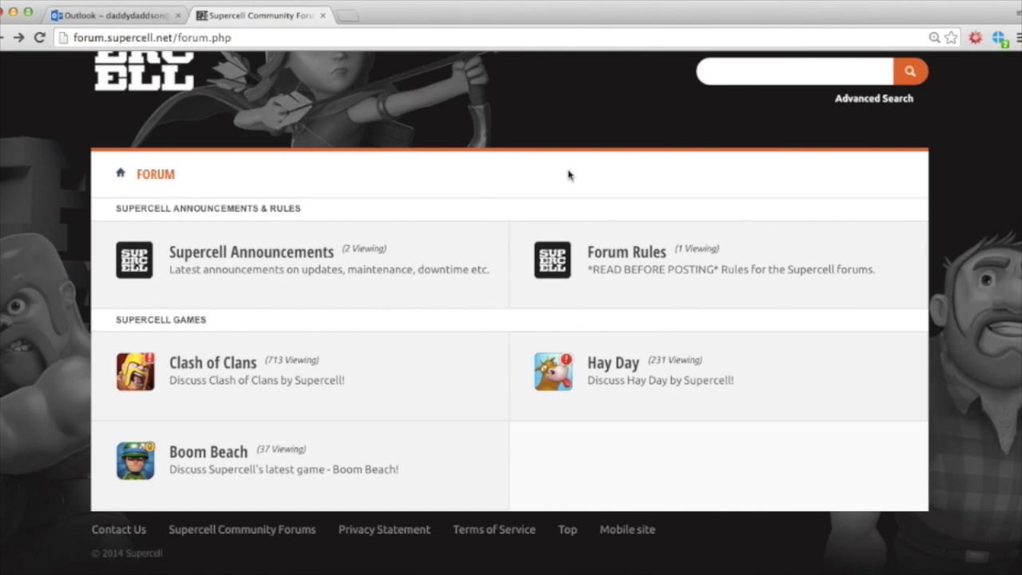
{"action": "scroll", "coordinate": [730, 160], "scroll_direction": "up", "scroll_amount": 3}
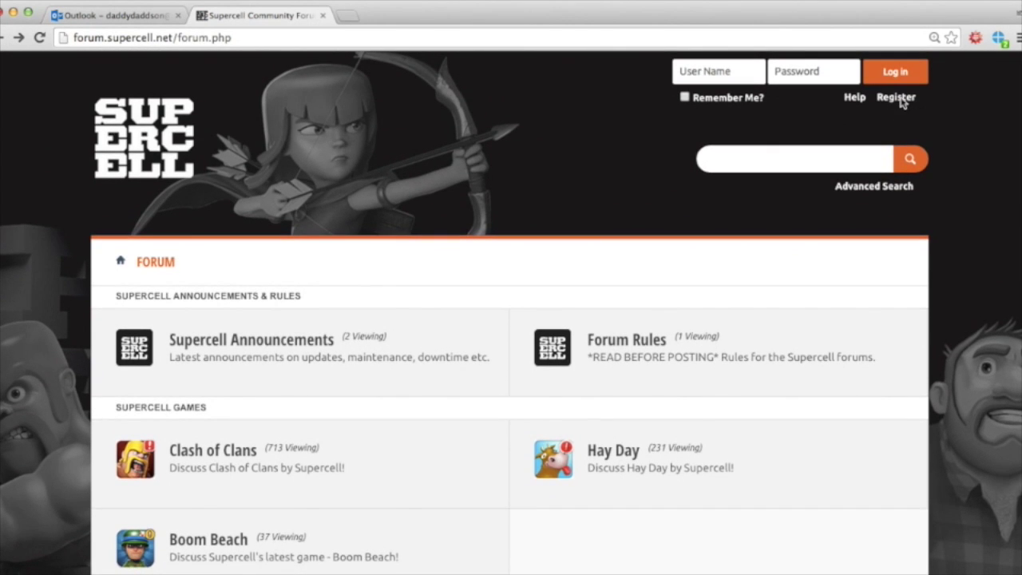
{"action": "left_click", "coordinate": [896, 99]}
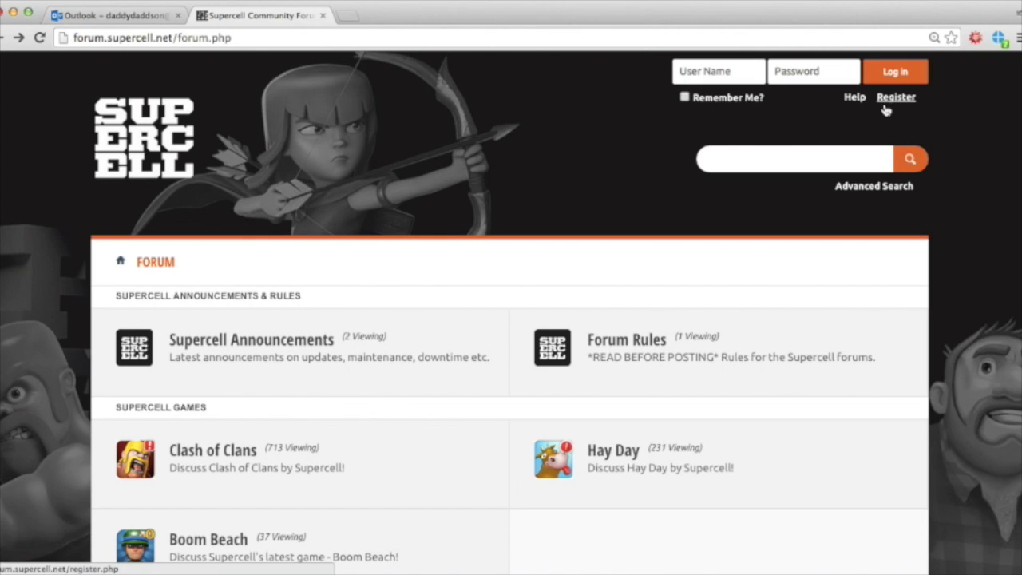
{"action": "left_click", "coordinate": [887, 104]}
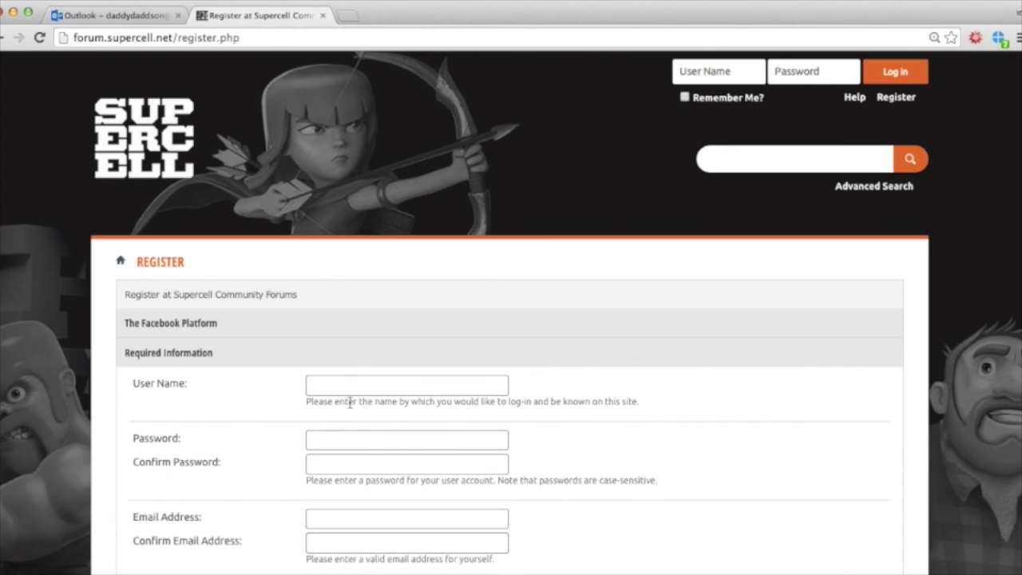
Step: Enter an available user name and a password on the registration form
{"action": "scroll", "coordinate": [350, 403], "scroll_direction": "down", "scroll_amount": 3}
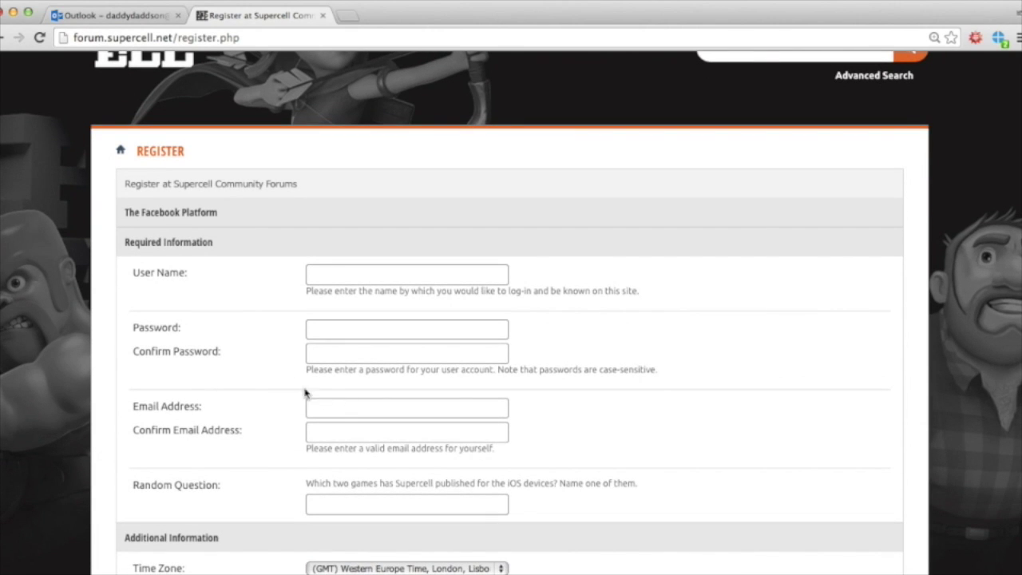
{"action": "left_click", "coordinate": [344, 280]}
{"action": "type", "text": "daddydaddson"}
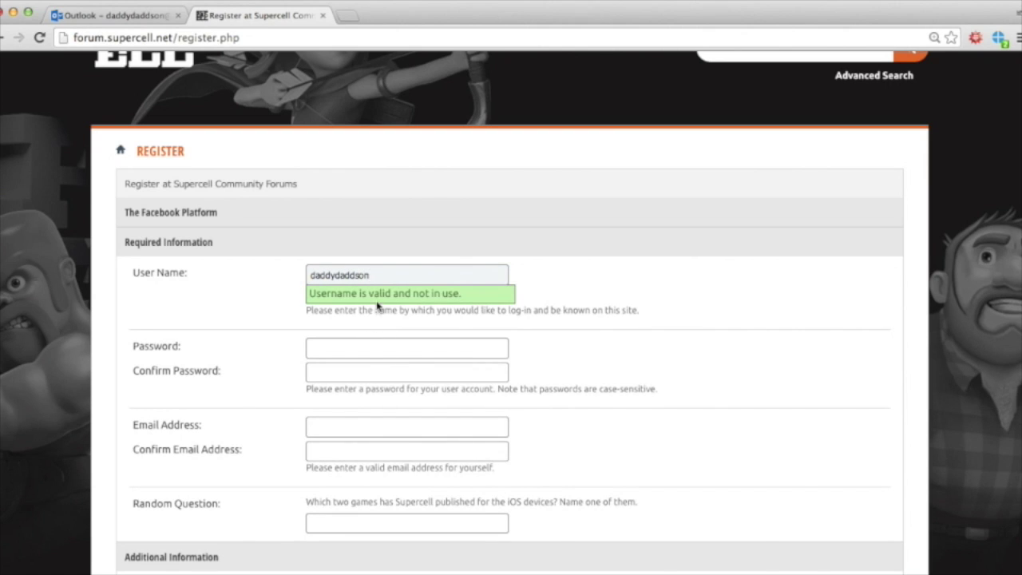
{"action": "left_click", "coordinate": [375, 352]}
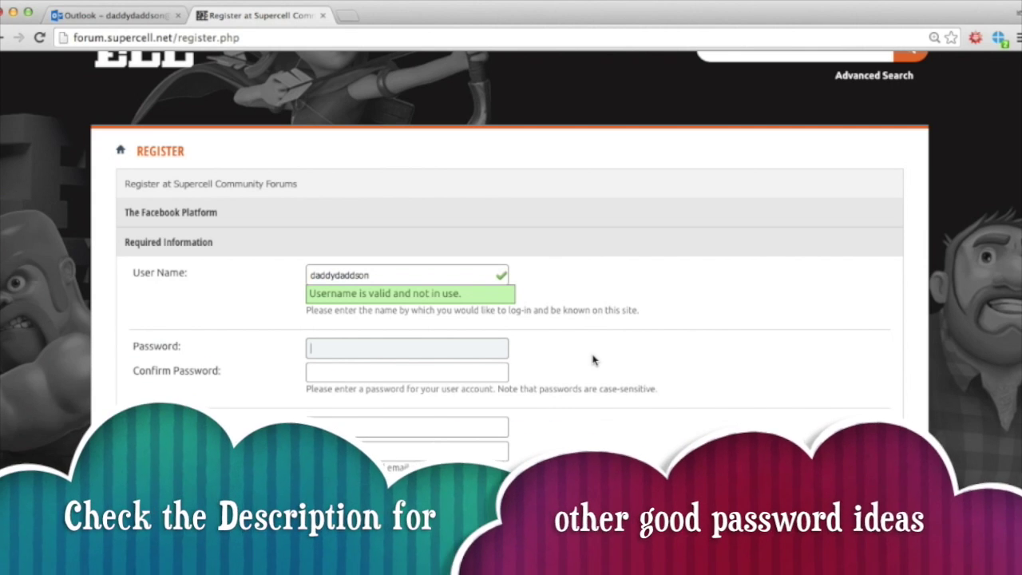
{"action": "type", "text": "p"}
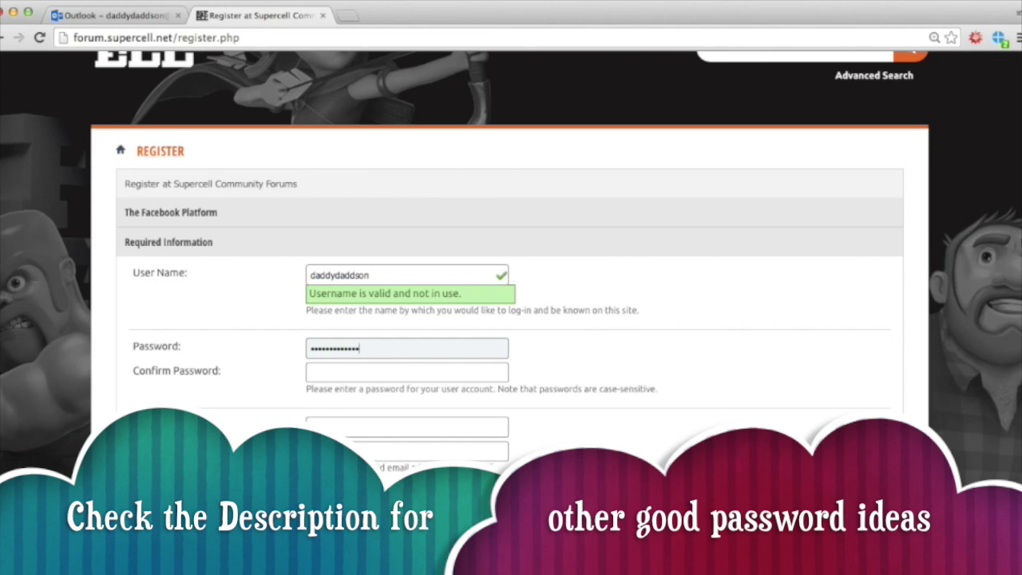
{"action": "type", "text": "••"}
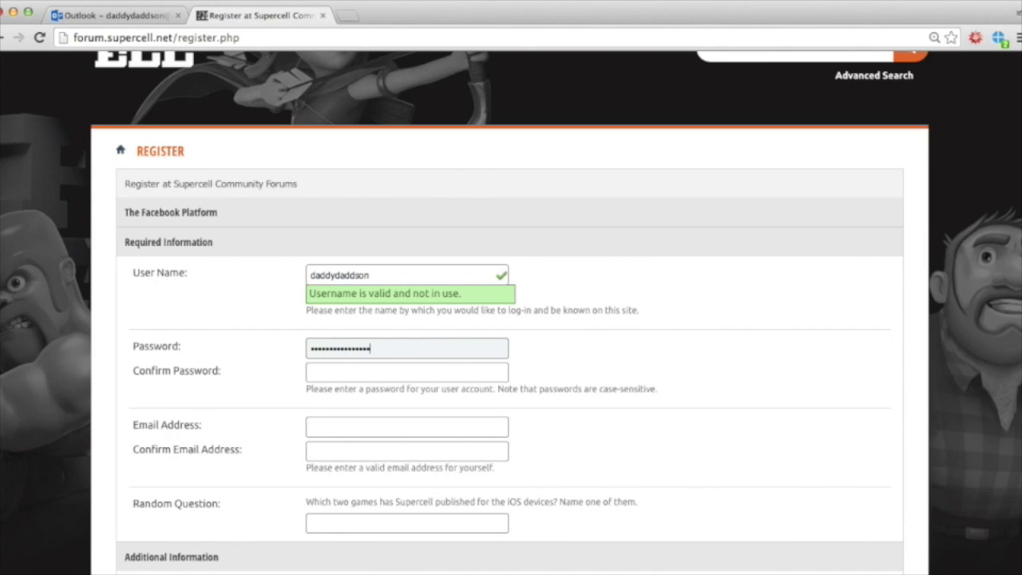
{"action": "left_click", "coordinate": [497, 370]}
Step: Confirm the password and enter the account's Outlook e-mail address in both e-mail fields
{"action": "type", "text": "•"}
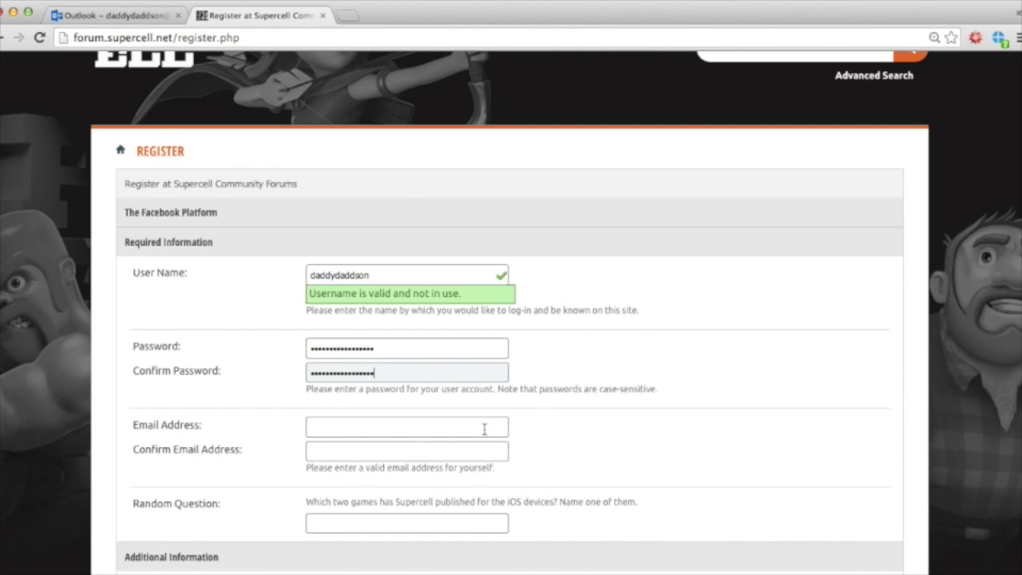
{"action": "left_click", "coordinate": [484, 430]}
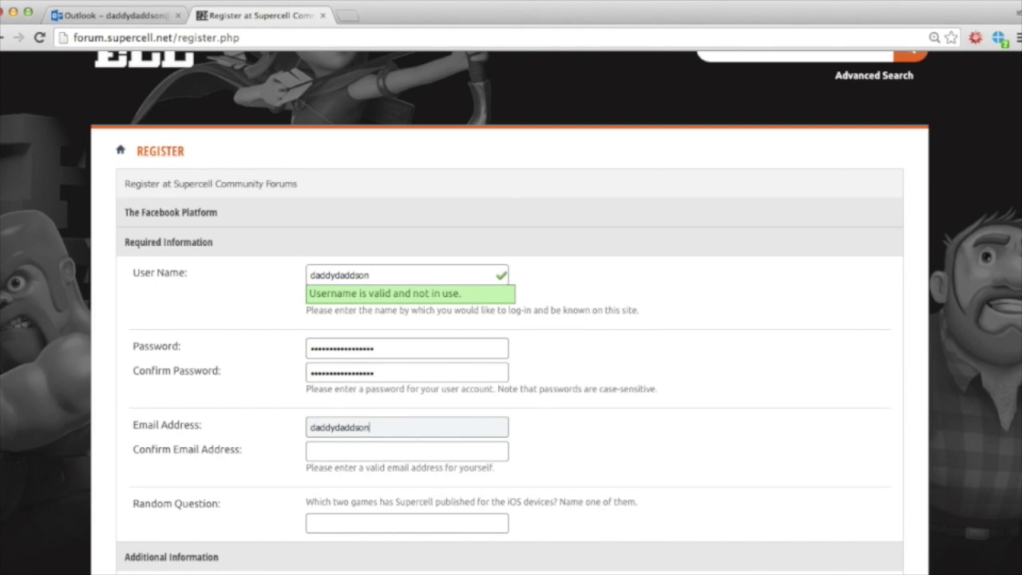
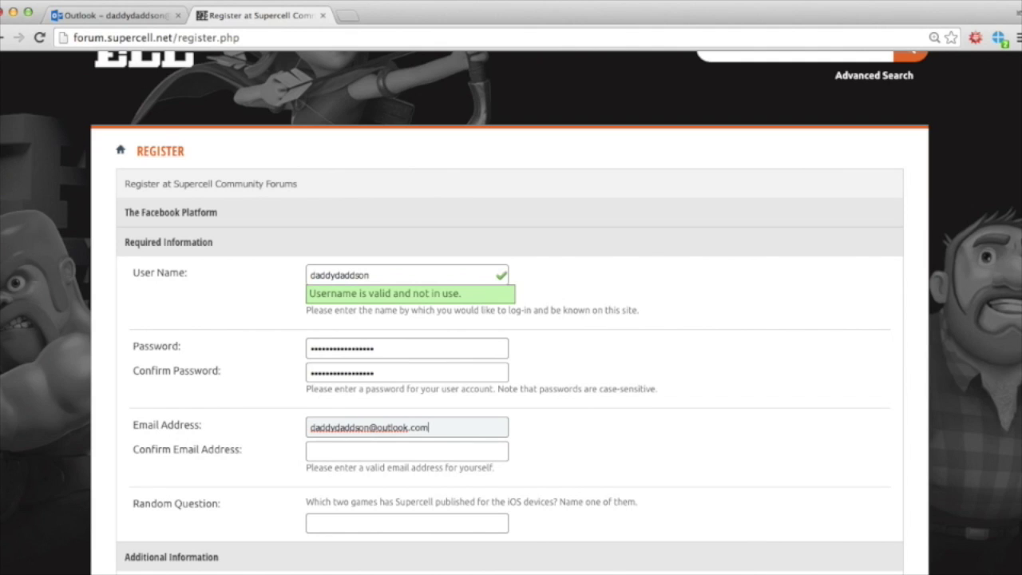
{"action": "left_click", "coordinate": [407, 451]}
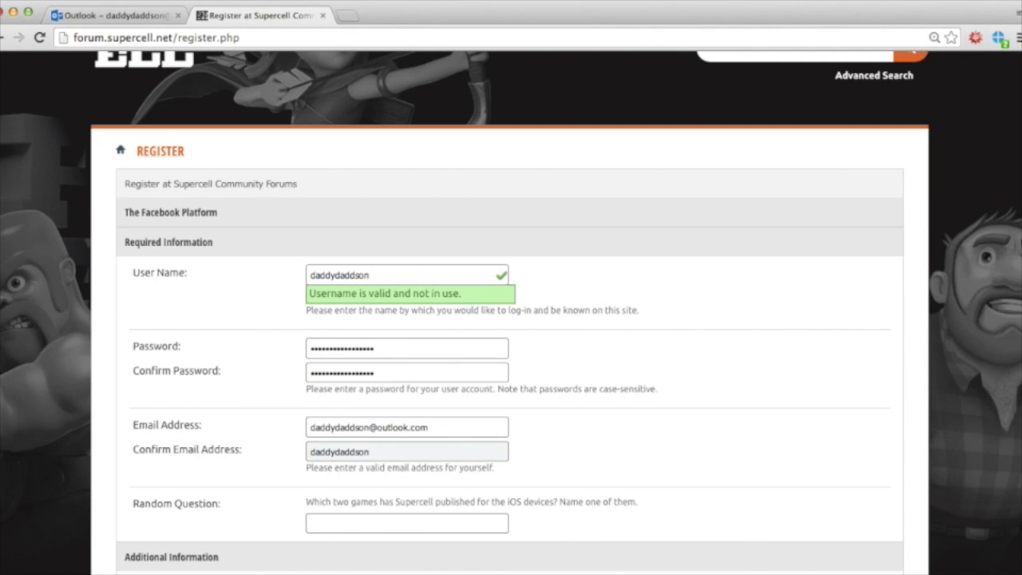
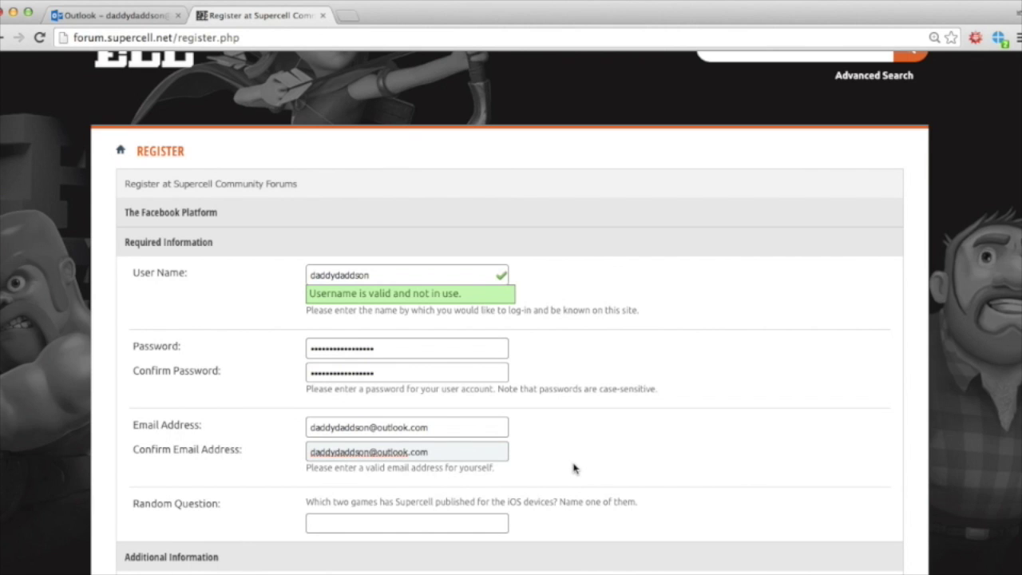
{"action": "scroll", "coordinate": [573, 467], "scroll_direction": "down", "scroll_amount": 3}
{"action": "key", "text": "Tab"}
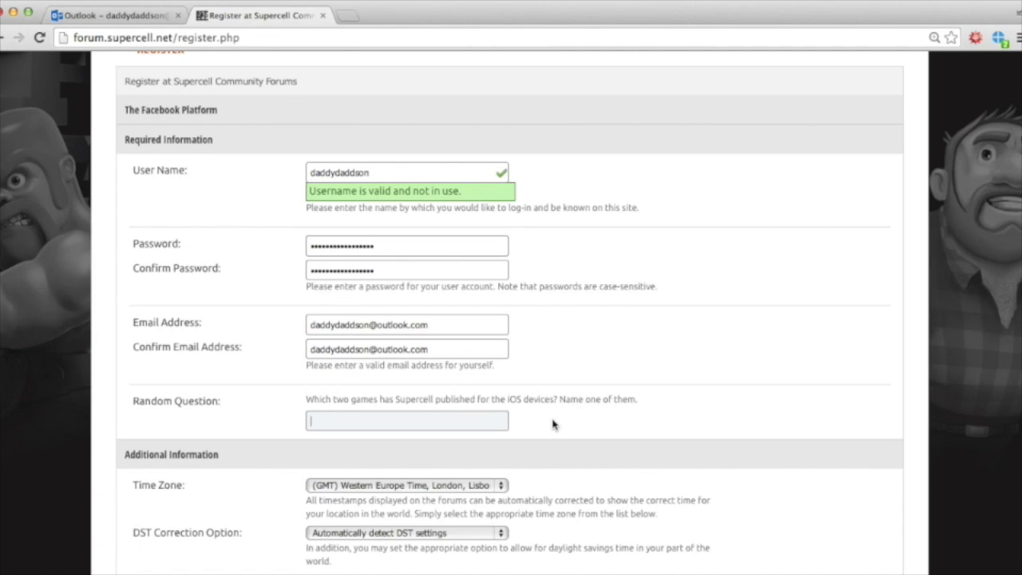
Step: Answer the random question with 'clash of clans', opt in to member e-mail, and accept the rules
{"action": "type", "text": "clash of clans"}
{"action": "scroll", "coordinate": [610, 483], "scroll_direction": "down", "scroll_amount": 3}
{"action": "scroll", "coordinate": [555, 365], "scroll_direction": "down", "scroll_amount": 4}
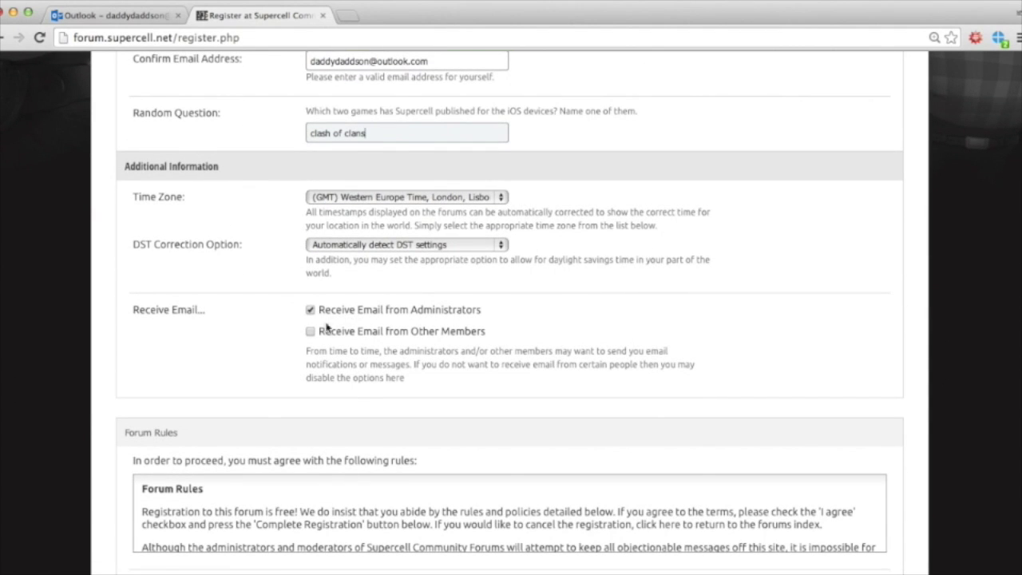
{"action": "left_click", "coordinate": [310, 332]}
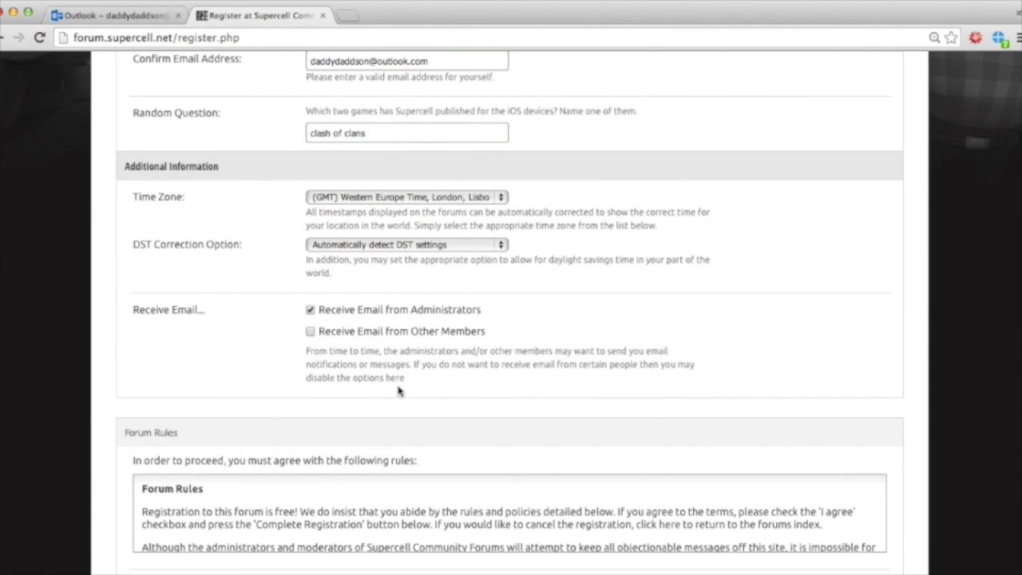
{"action": "scroll", "coordinate": [399, 391], "scroll_direction": "down", "scroll_amount": 6}
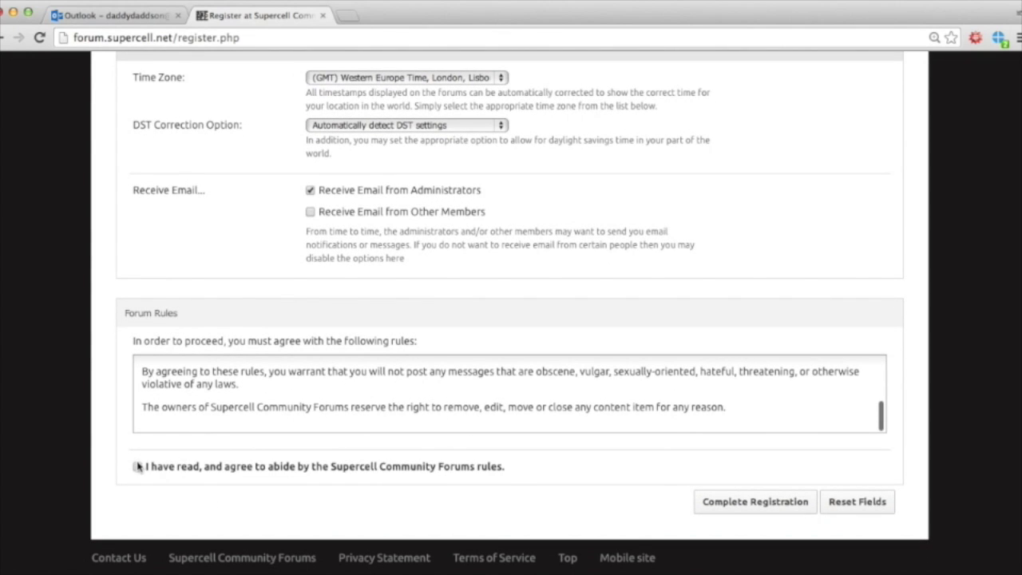
{"action": "left_click", "coordinate": [137, 466]}
Step: Submit the completed registration and switch to the Outlook mailbox
{"action": "scroll", "coordinate": [538, 444], "scroll_direction": "up", "scroll_amount": 5}
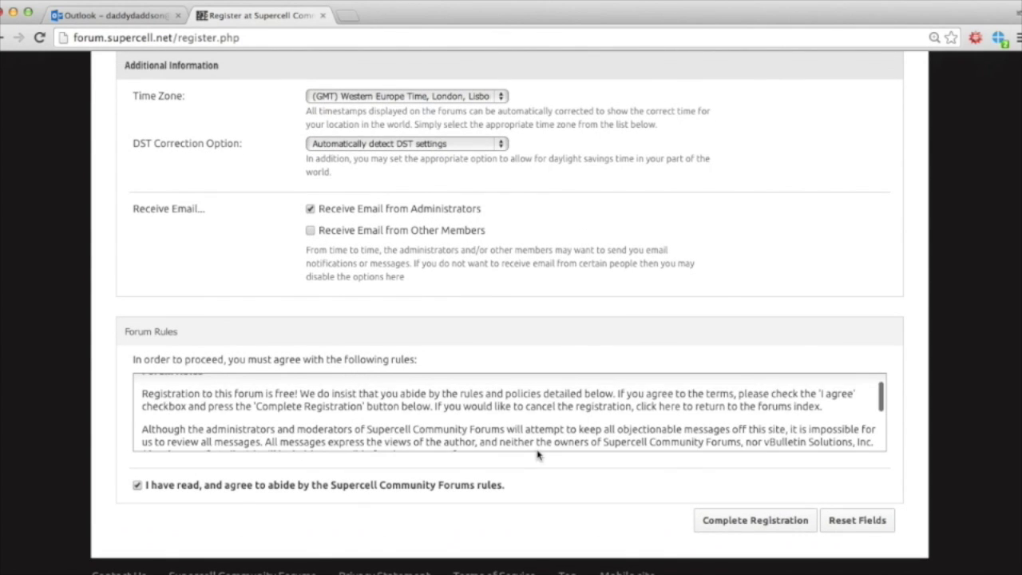
{"action": "scroll", "coordinate": [537, 443], "scroll_direction": "down", "scroll_amount": 2}
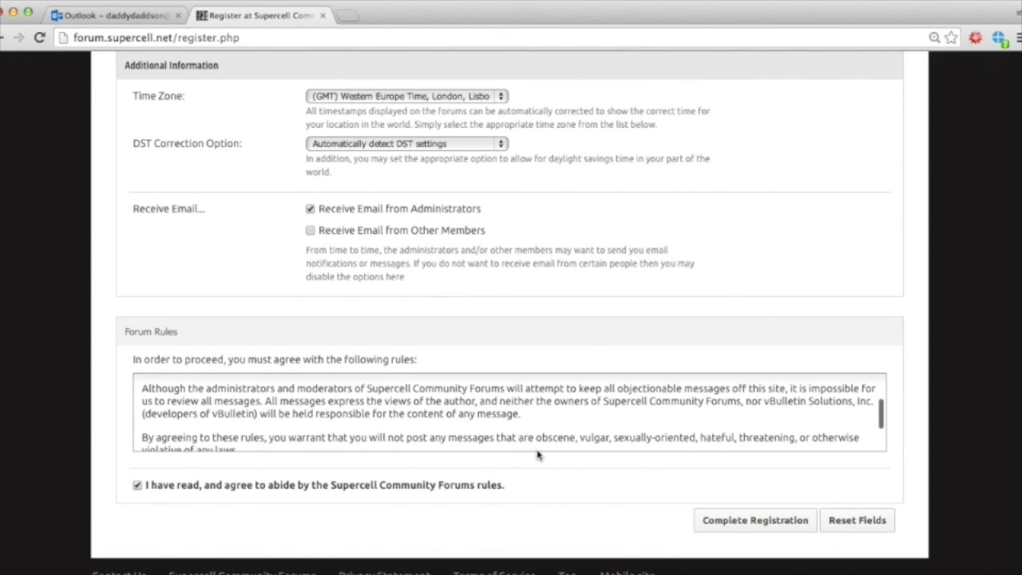
{"action": "left_click", "coordinate": [728, 524]}
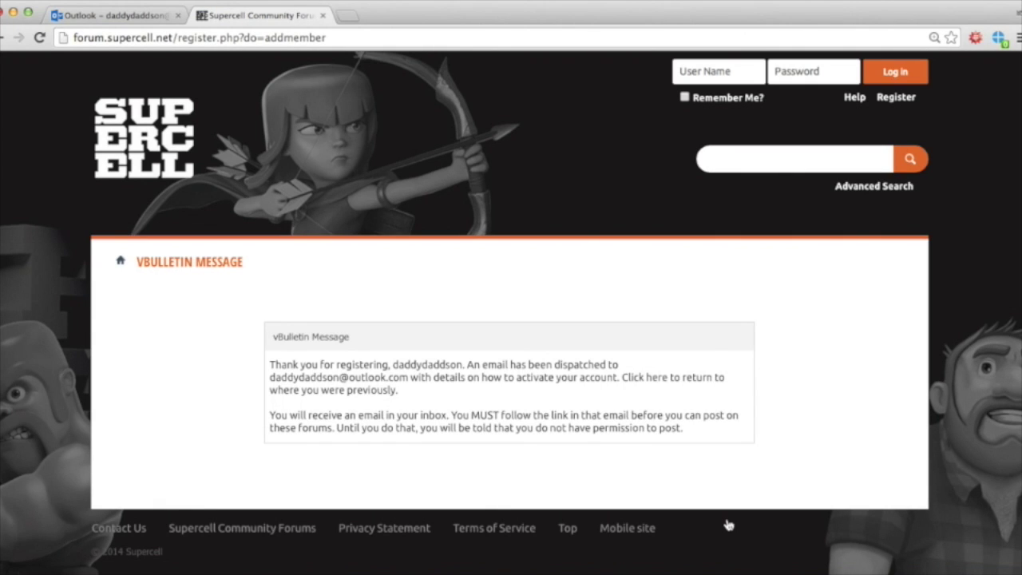
{"action": "scroll", "coordinate": [548, 421], "scroll_direction": "down", "scroll_amount": 1}
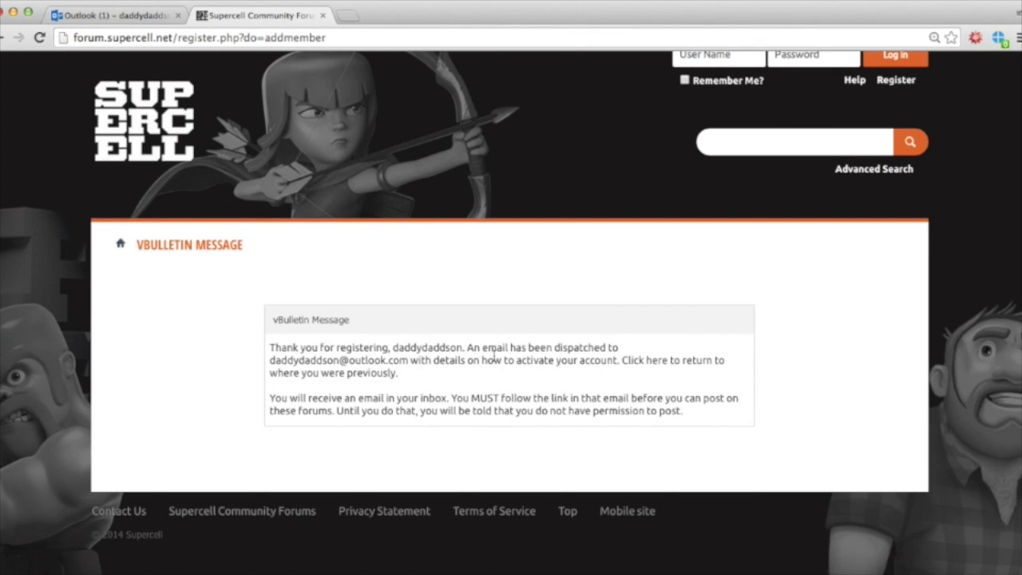
{"action": "left_click", "coordinate": [118, 16]}
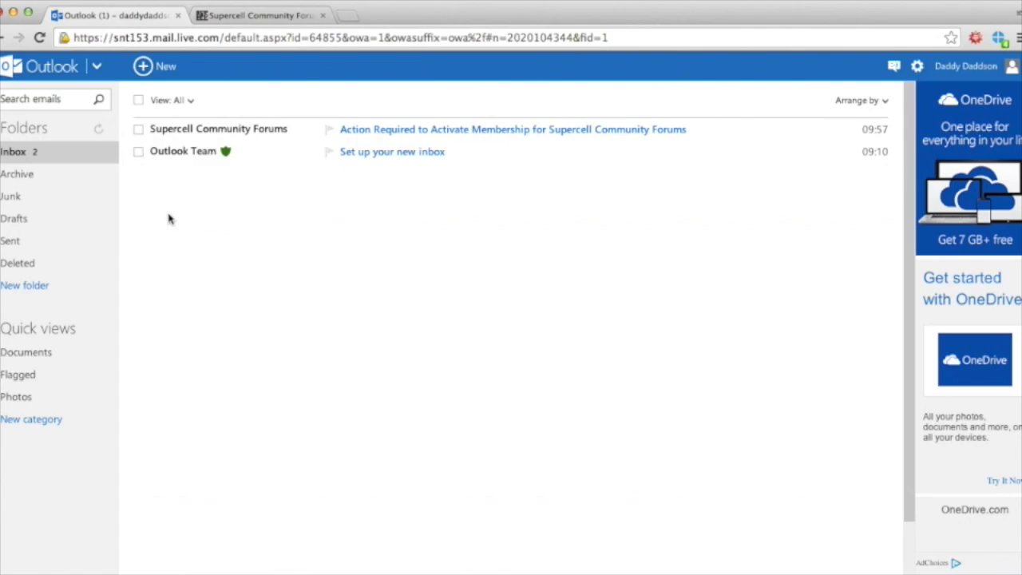
Step: Open the Supercell membership activation e-mail in the Inbox and follow its activation link
{"action": "left_click", "coordinate": [35, 151]}
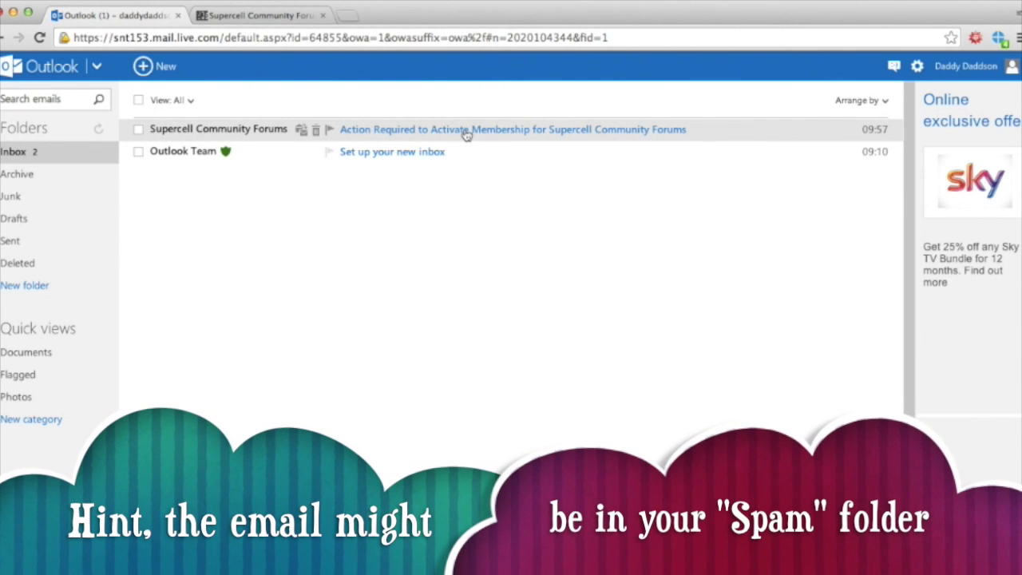
{"action": "left_click", "coordinate": [468, 135]}
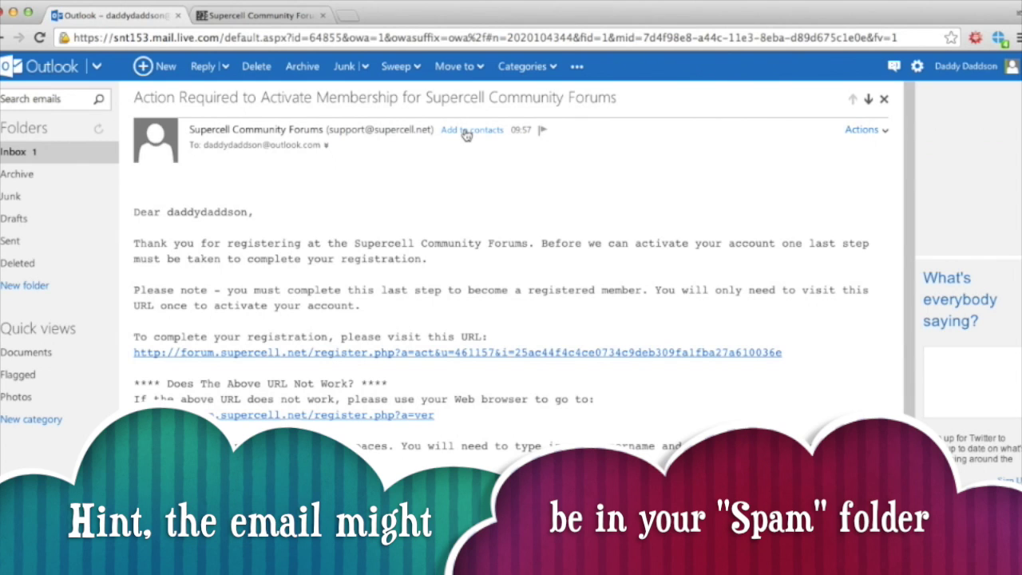
{"action": "scroll", "coordinate": [433, 368], "scroll_direction": "down", "scroll_amount": 1}
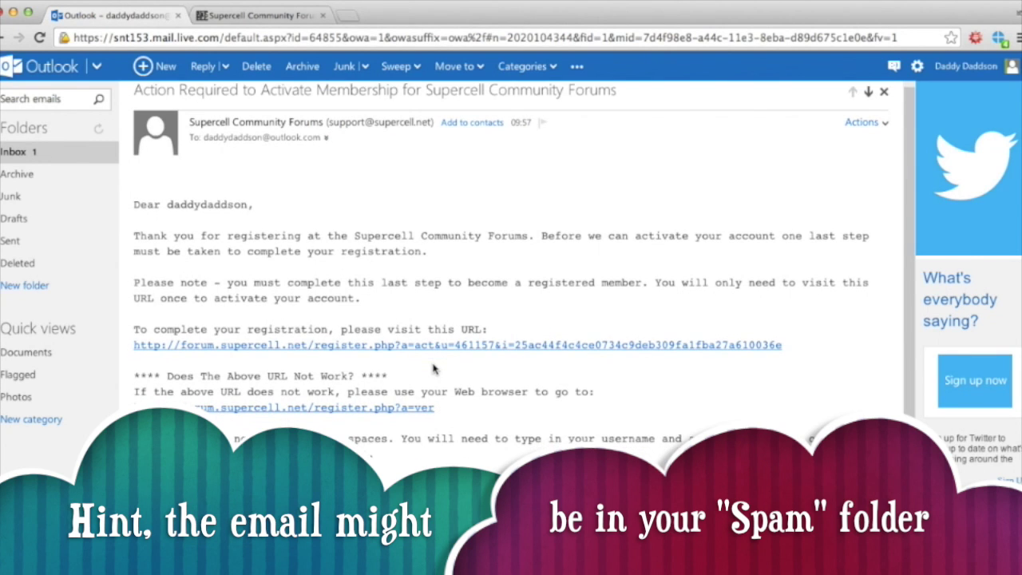
{"action": "scroll", "coordinate": [433, 368], "scroll_direction": "down", "scroll_amount": 3}
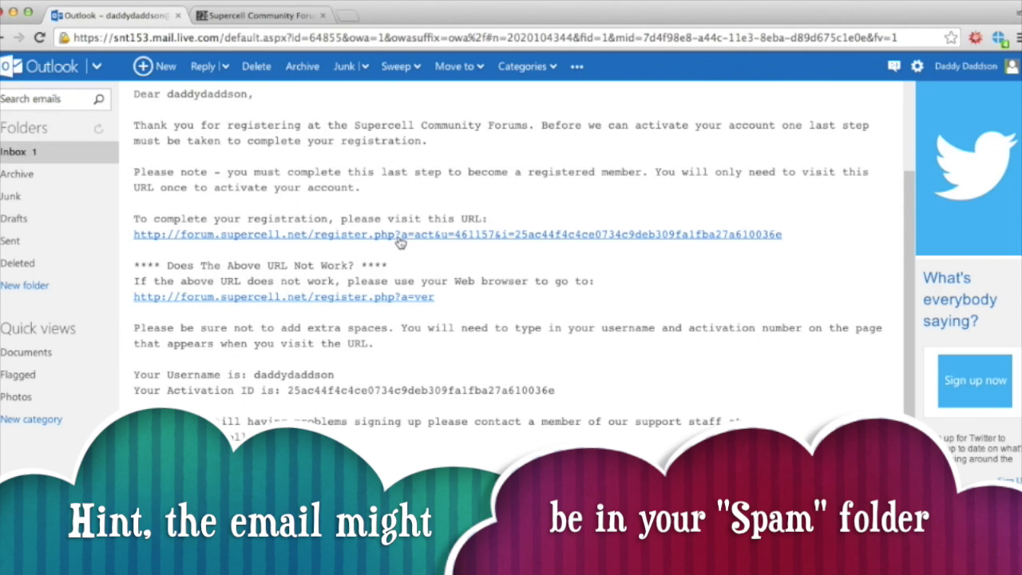
{"action": "left_click", "coordinate": [401, 235]}
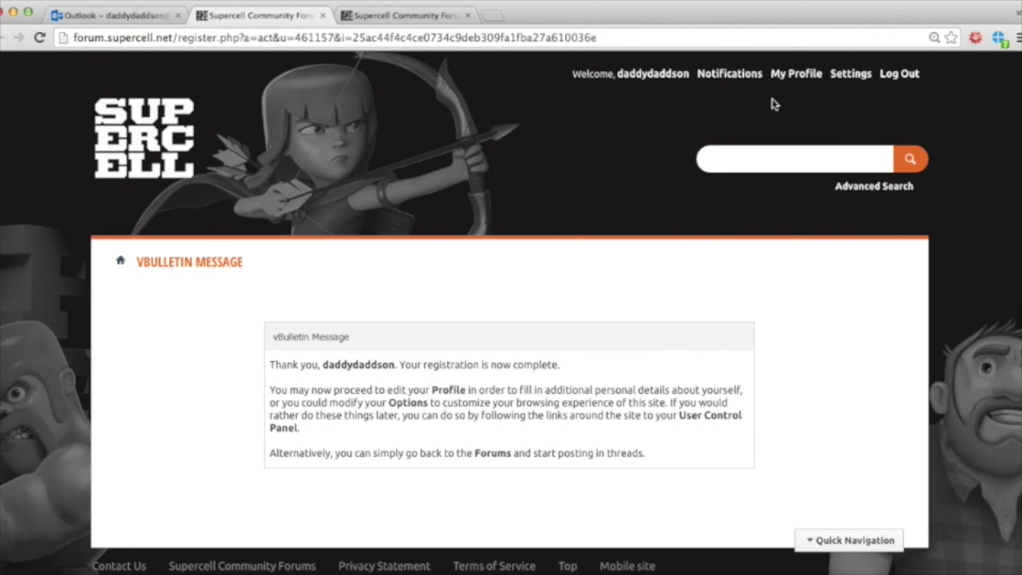
Step: Open your own member profile page from the top bar
{"action": "left_click", "coordinate": [790, 74]}
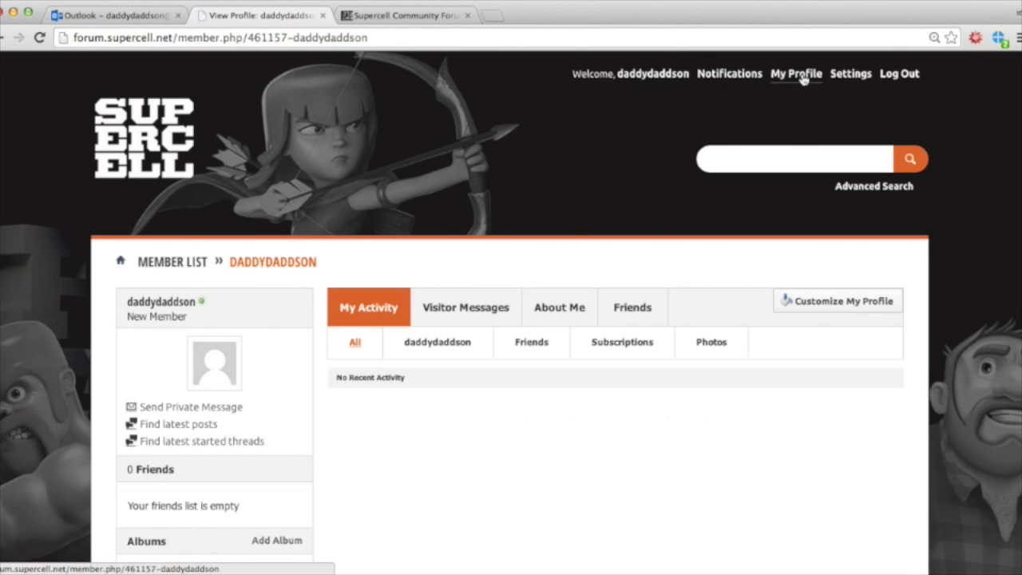
{"action": "scroll", "coordinate": [668, 240], "scroll_direction": "down", "scroll_amount": 3}
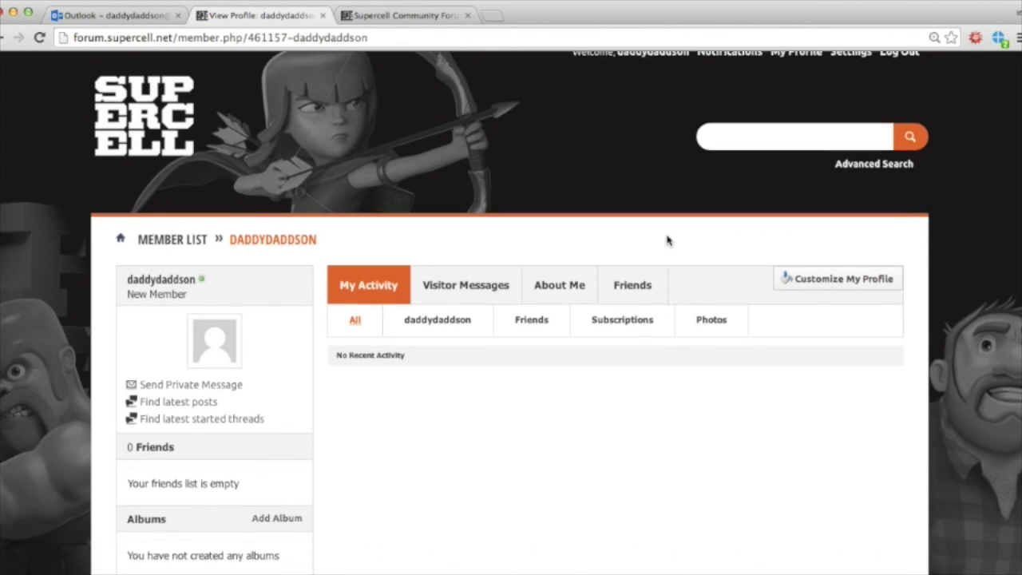
{"action": "scroll", "coordinate": [668, 238], "scroll_direction": "up", "scroll_amount": 3}
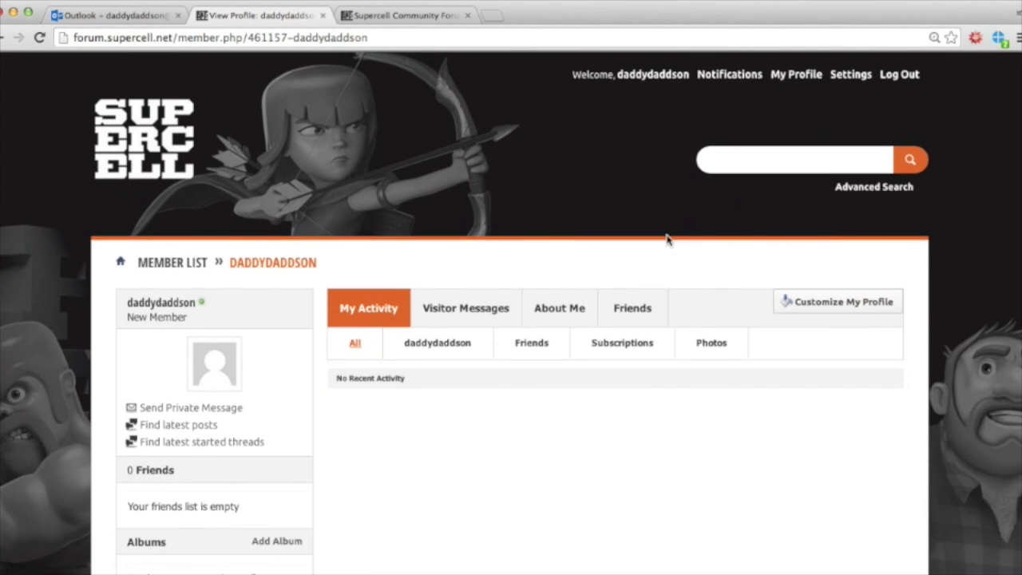
{"action": "left_click", "coordinate": [652, 74]}
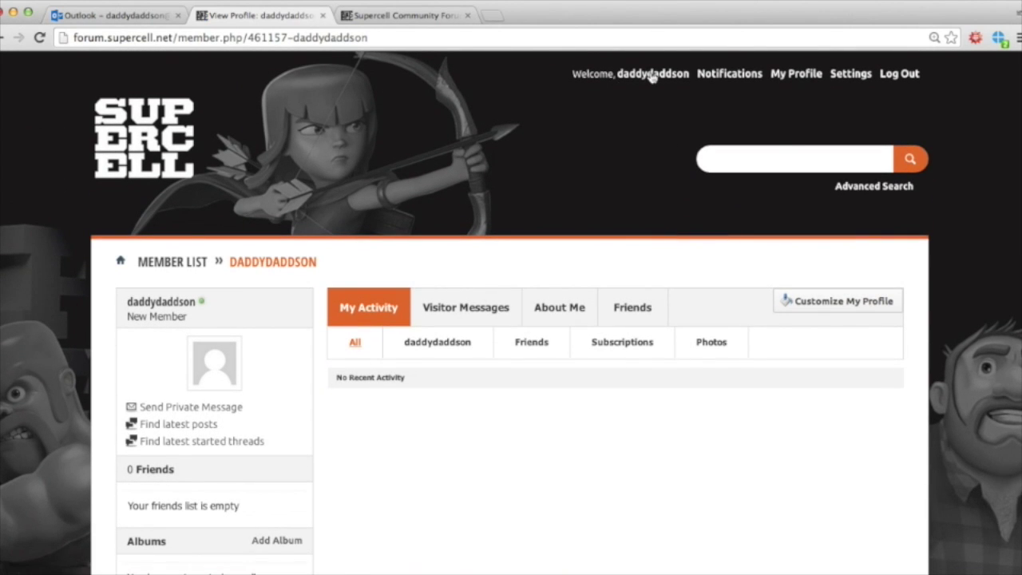
Step: Check the forum notifications, reload your profile, and go to account settings
{"action": "left_click", "coordinate": [735, 74]}
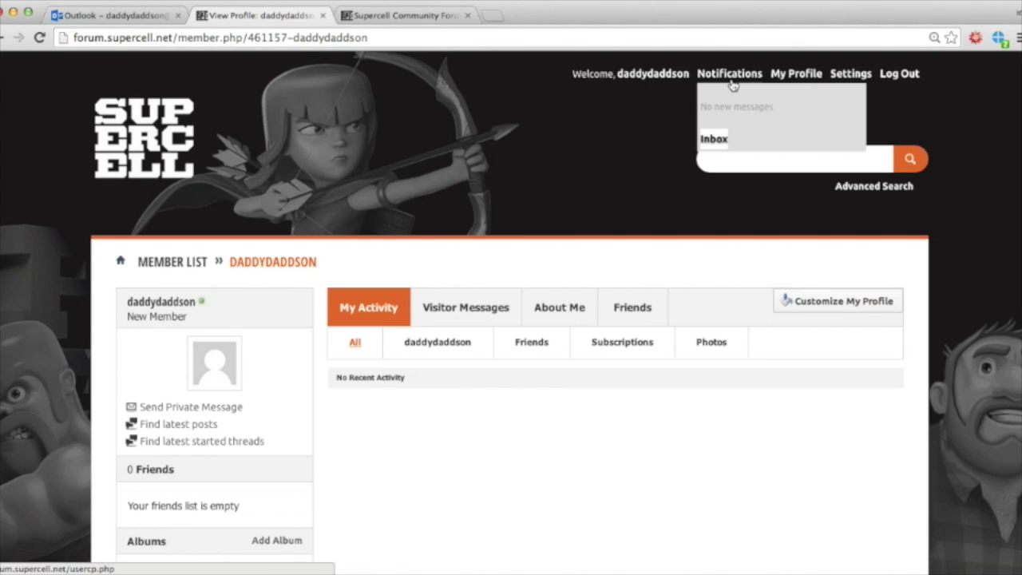
{"action": "left_click", "coordinate": [796, 77]}
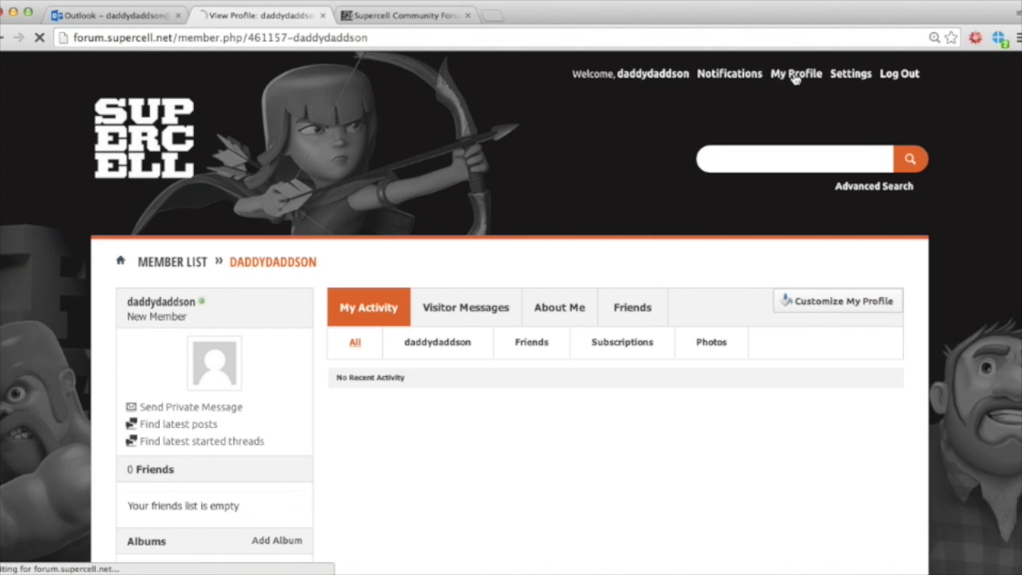
{"action": "left_click", "coordinate": [795, 78]}
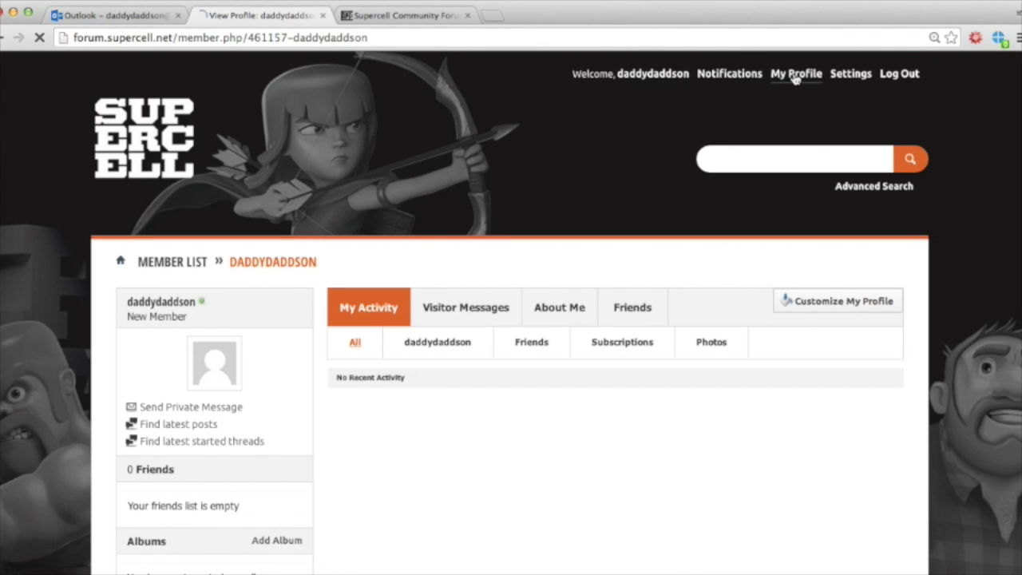
{"action": "left_click", "coordinate": [848, 76]}
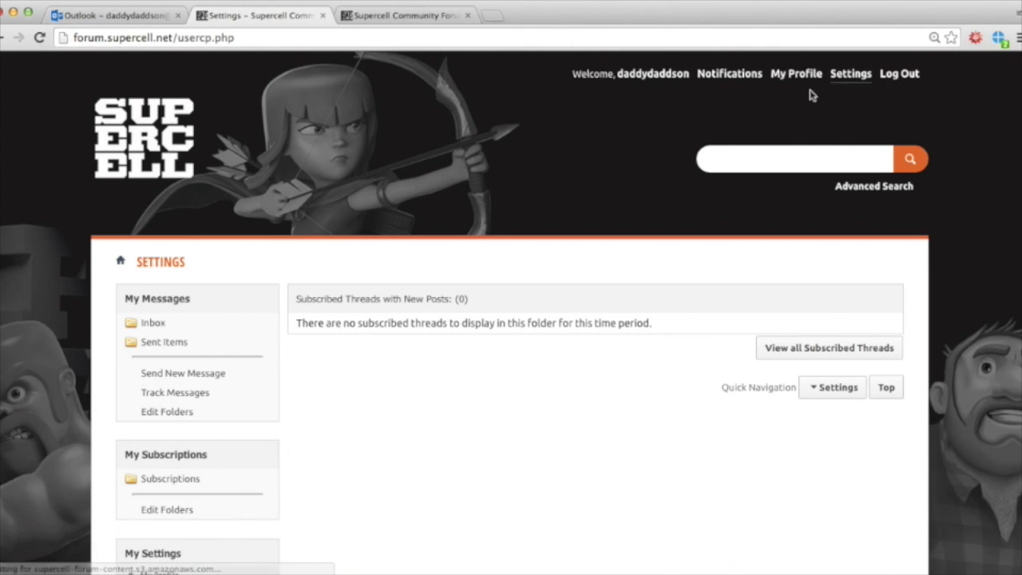
Step: Find and open the Edit Profile Picture page in account settings
{"action": "scroll", "coordinate": [507, 439], "scroll_direction": "down", "scroll_amount": 3}
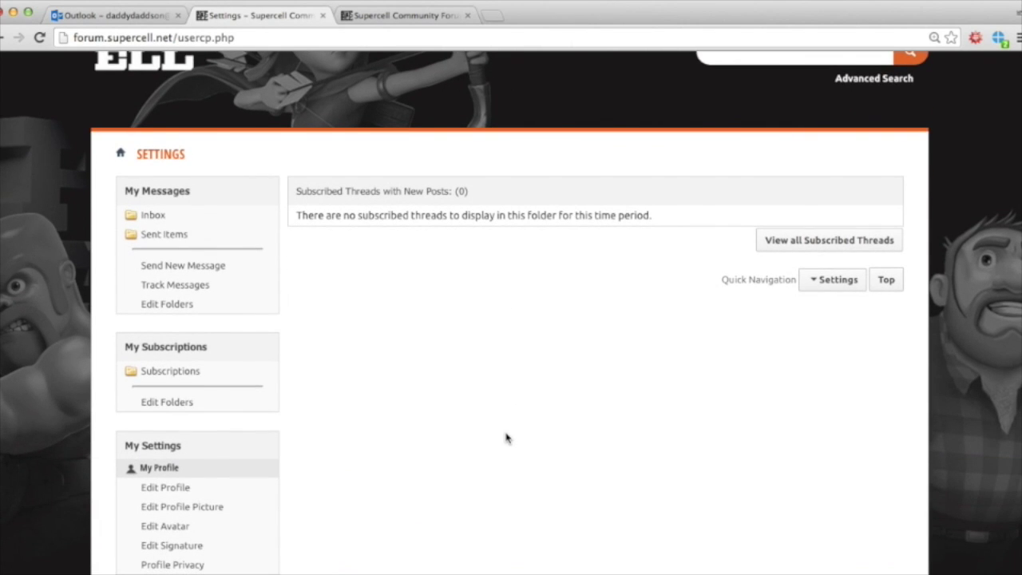
{"action": "scroll", "coordinate": [507, 439], "scroll_direction": "down", "scroll_amount": 2}
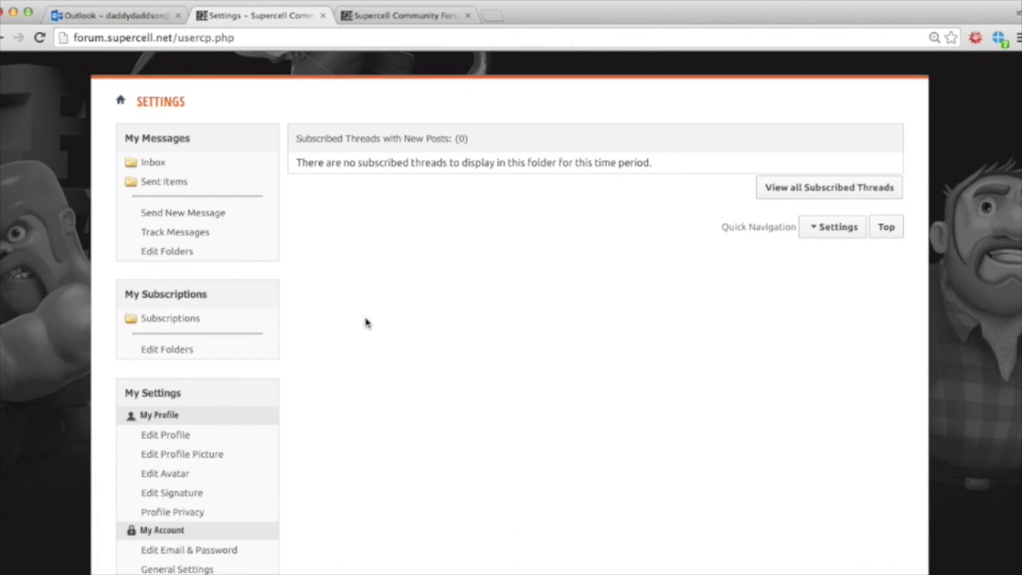
{"action": "scroll", "coordinate": [366, 322], "scroll_direction": "up", "scroll_amount": 1}
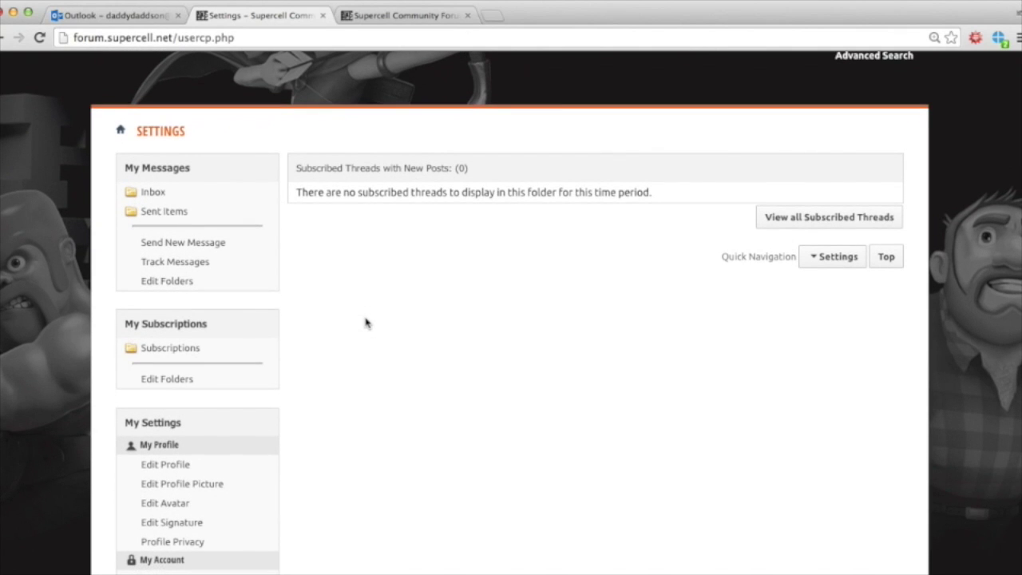
{"action": "scroll", "coordinate": [413, 237], "scroll_direction": "up", "scroll_amount": 5}
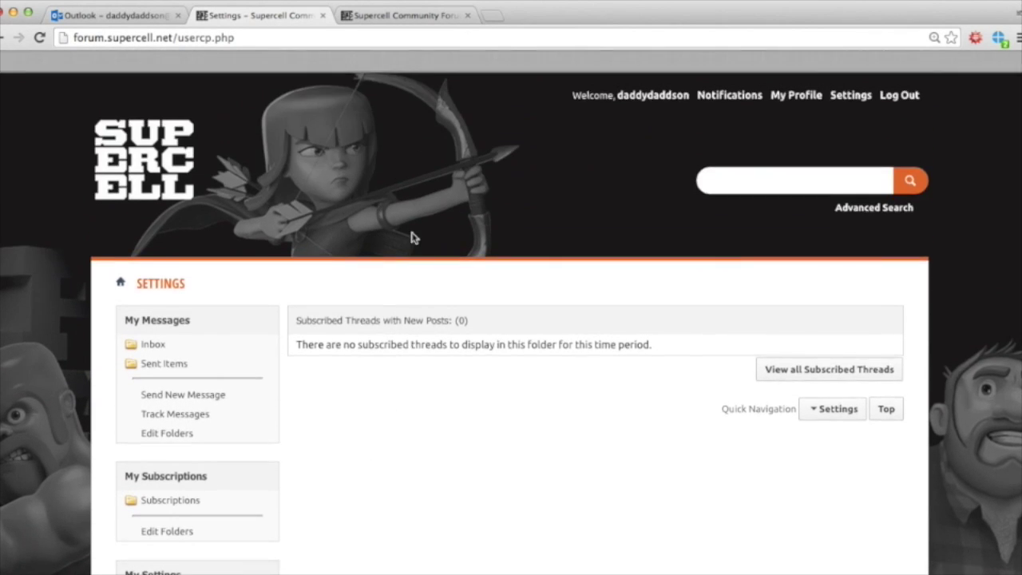
{"action": "scroll", "coordinate": [438, 331], "scroll_direction": "down", "scroll_amount": 8}
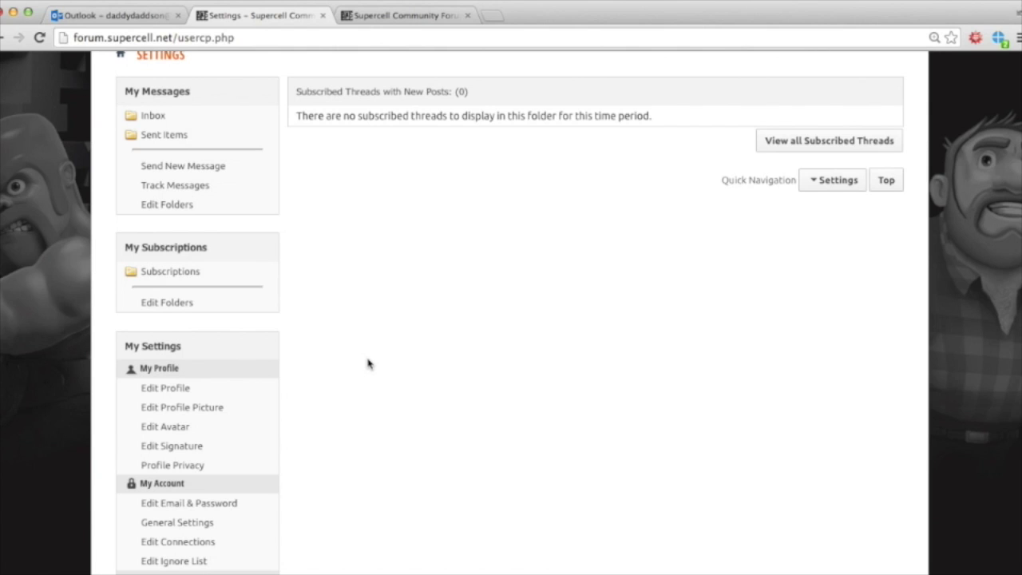
{"action": "left_click", "coordinate": [152, 408]}
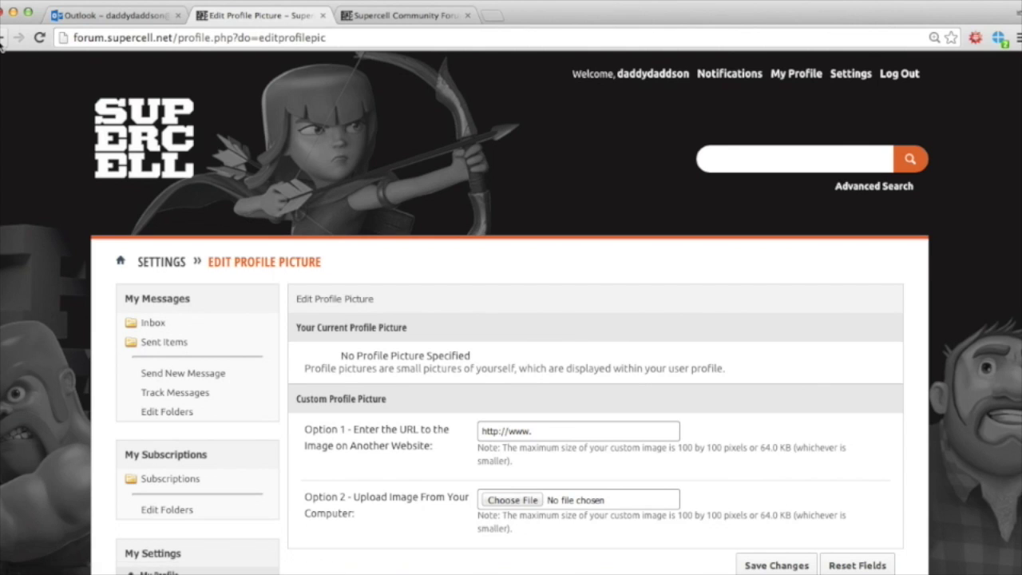
{"action": "left_click", "coordinate": [3, 38]}
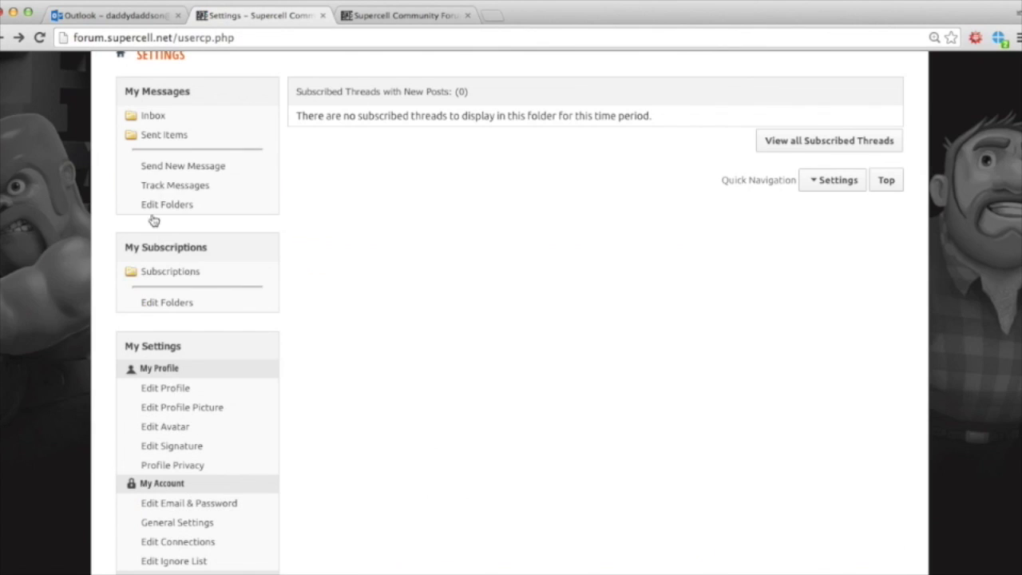
{"action": "left_click", "coordinate": [198, 409]}
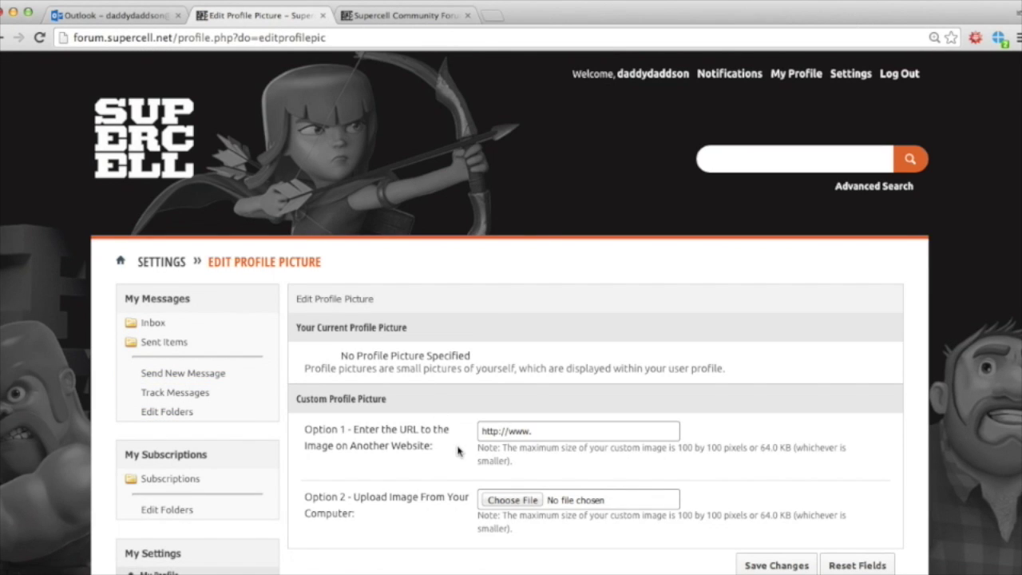
{"action": "scroll", "coordinate": [459, 451], "scroll_direction": "down", "scroll_amount": 3}
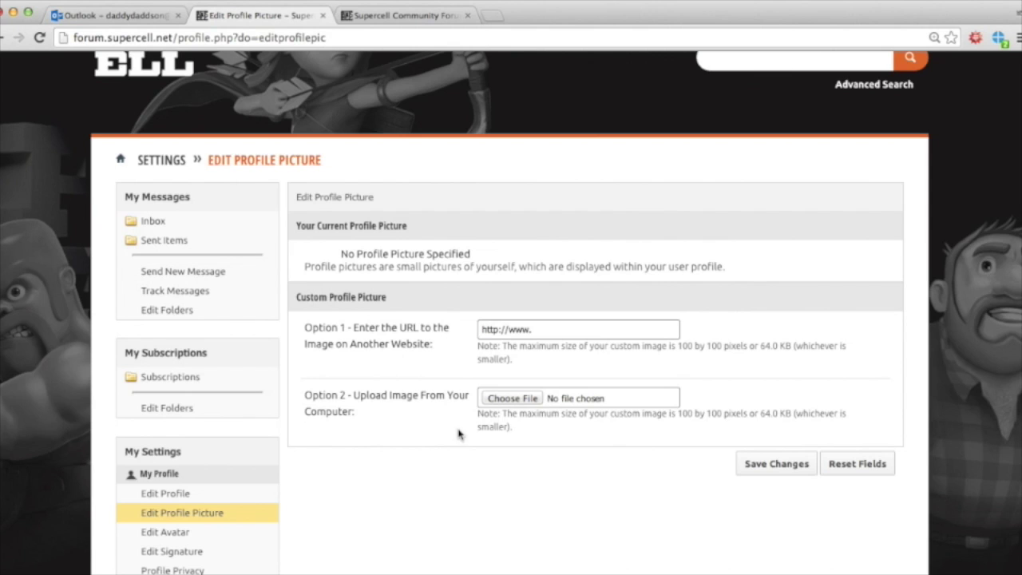
Step: Upload l-fluffy-bunny.jpg from the Desktop as the profile picture and save changes
{"action": "left_click", "coordinate": [610, 401]}
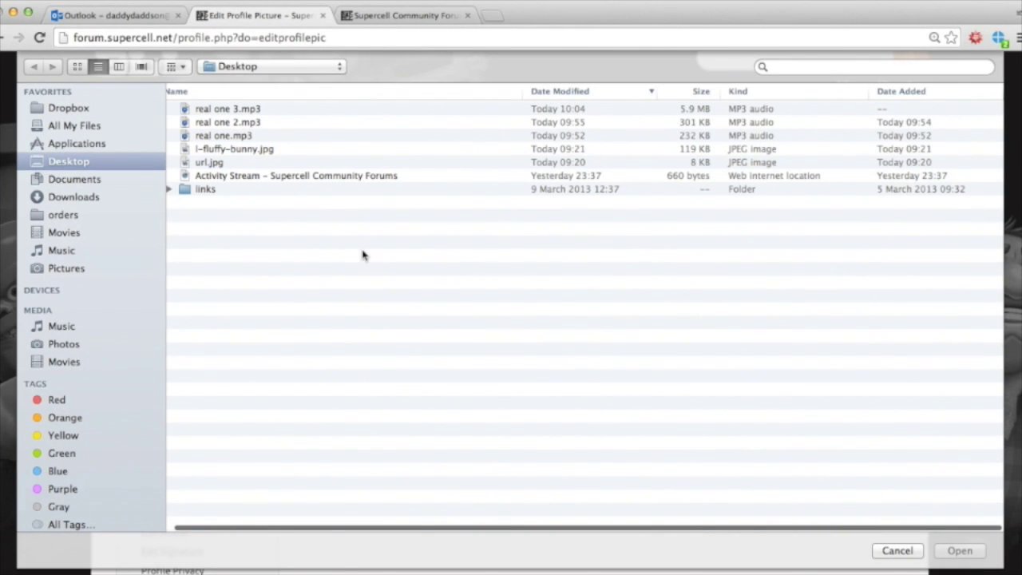
{"action": "left_click", "coordinate": [255, 150]}
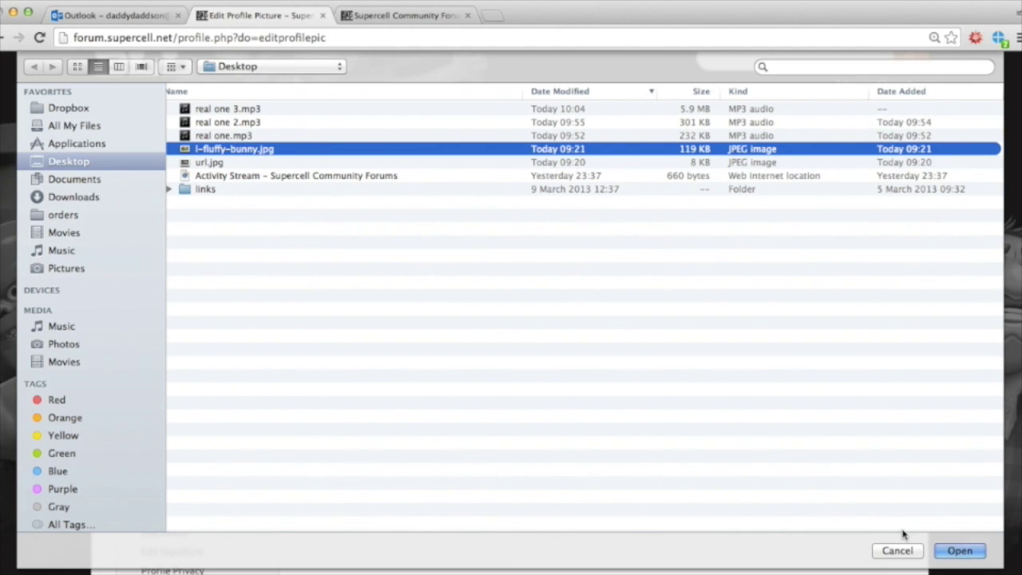
{"action": "left_click", "coordinate": [955, 550]}
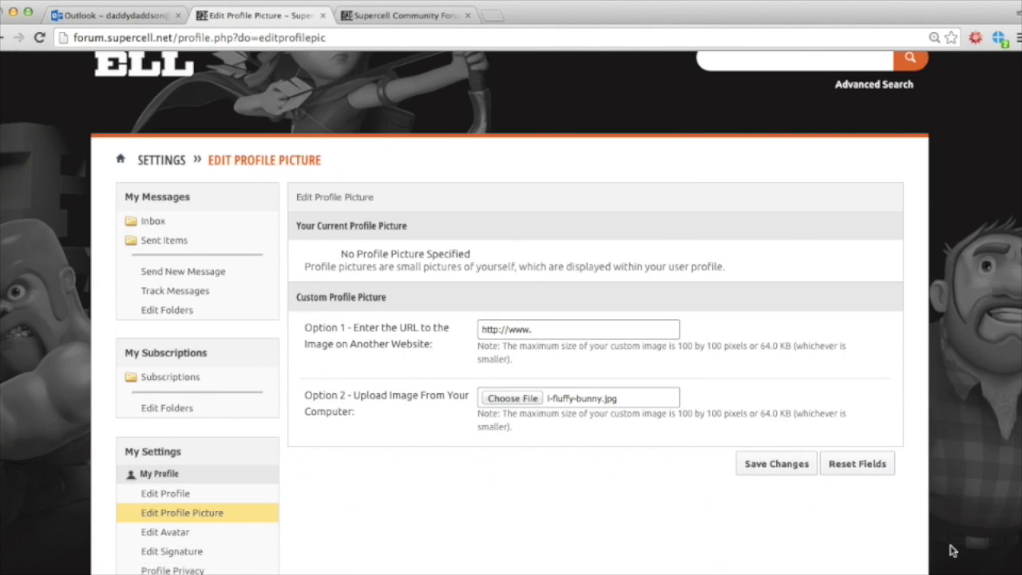
{"action": "left_click", "coordinate": [773, 465]}
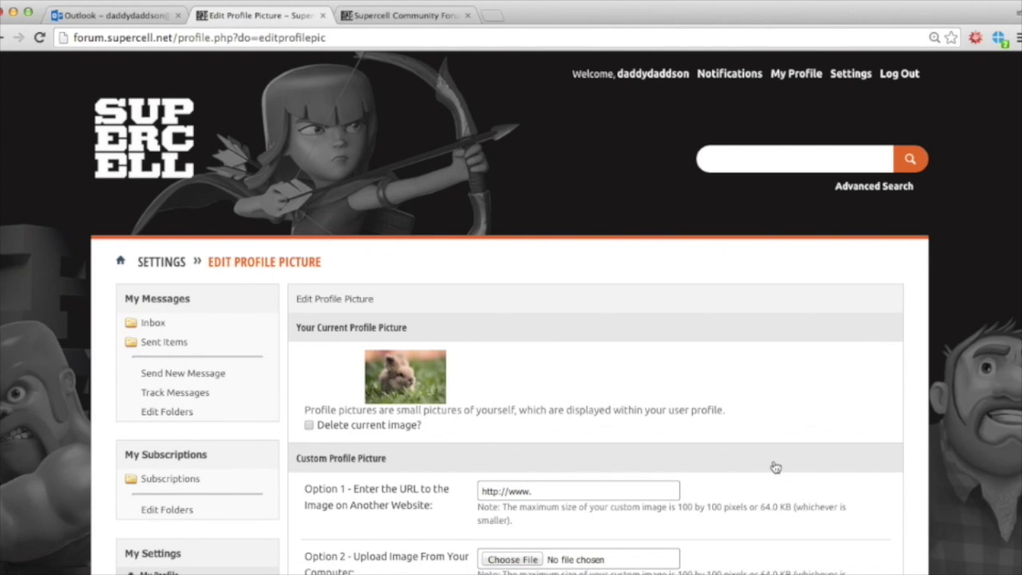
Step: Review the saved profile picture and open the Edit Avatar settings
{"action": "scroll", "coordinate": [471, 383], "scroll_direction": "down", "scroll_amount": 3}
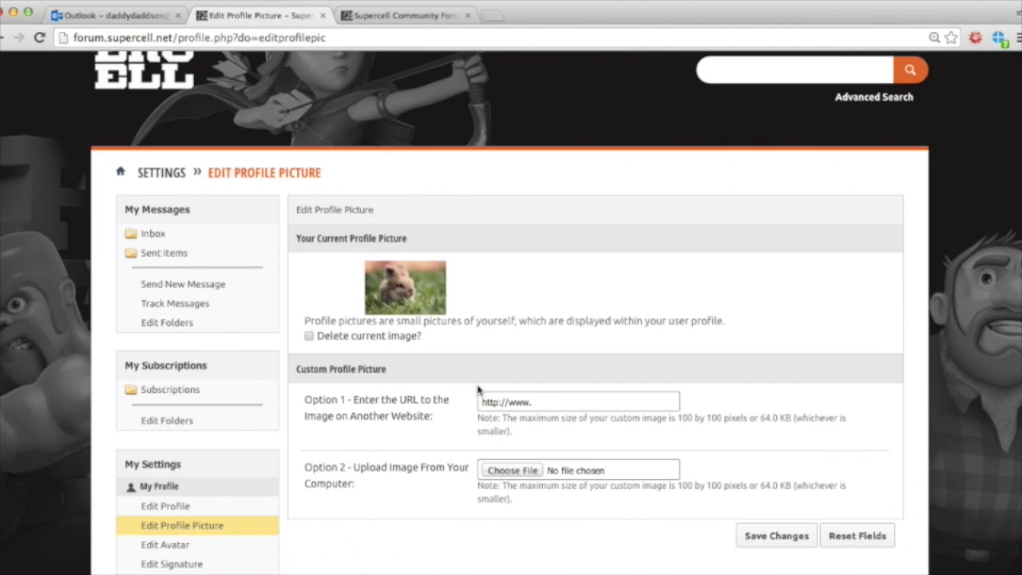
{"action": "scroll", "coordinate": [477, 388], "scroll_direction": "down", "scroll_amount": 2}
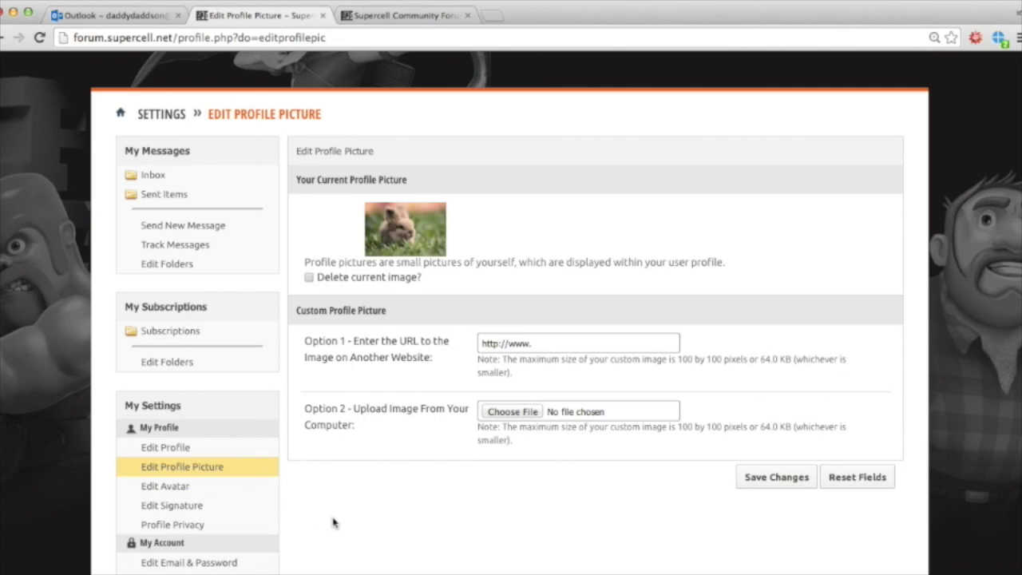
{"action": "scroll", "coordinate": [361, 485], "scroll_direction": "up", "scroll_amount": 1}
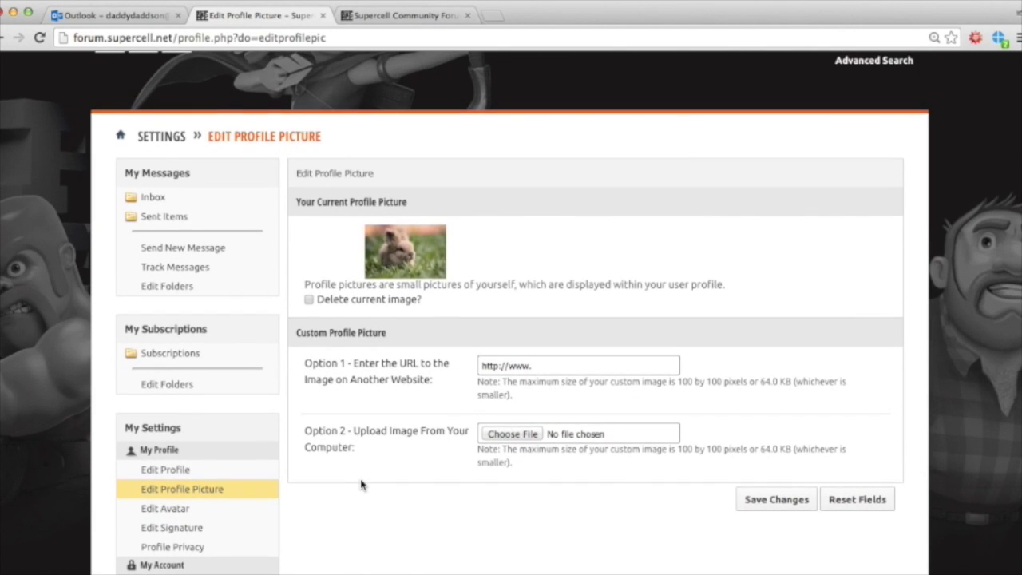
{"action": "left_click", "coordinate": [158, 509]}
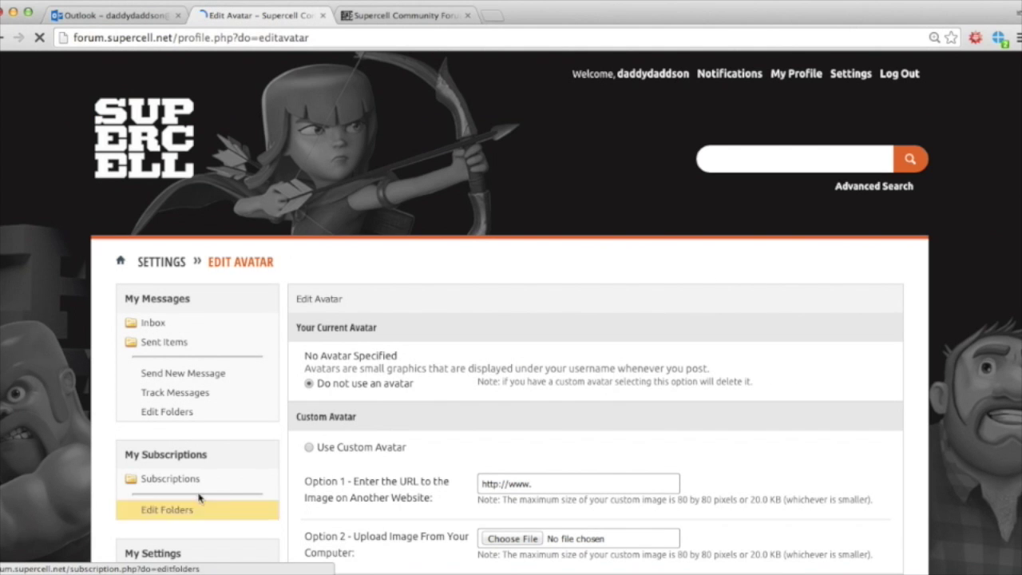
Step: Set url.jpg from the Desktop as the custom avatar, save it, and view the public profile
{"action": "scroll", "coordinate": [378, 472], "scroll_direction": "down", "scroll_amount": 5}
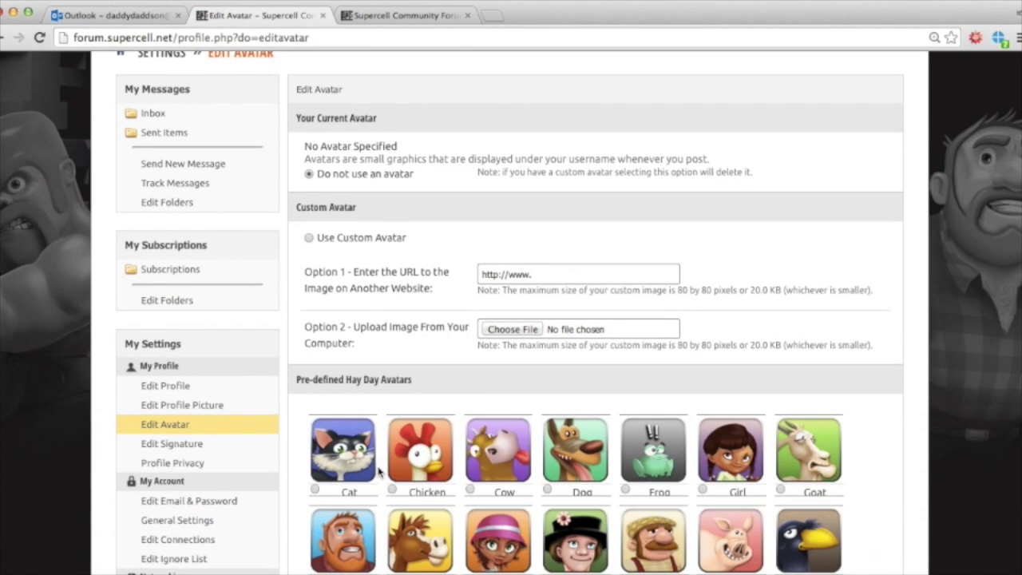
{"action": "scroll", "coordinate": [378, 472], "scroll_direction": "down", "scroll_amount": 4}
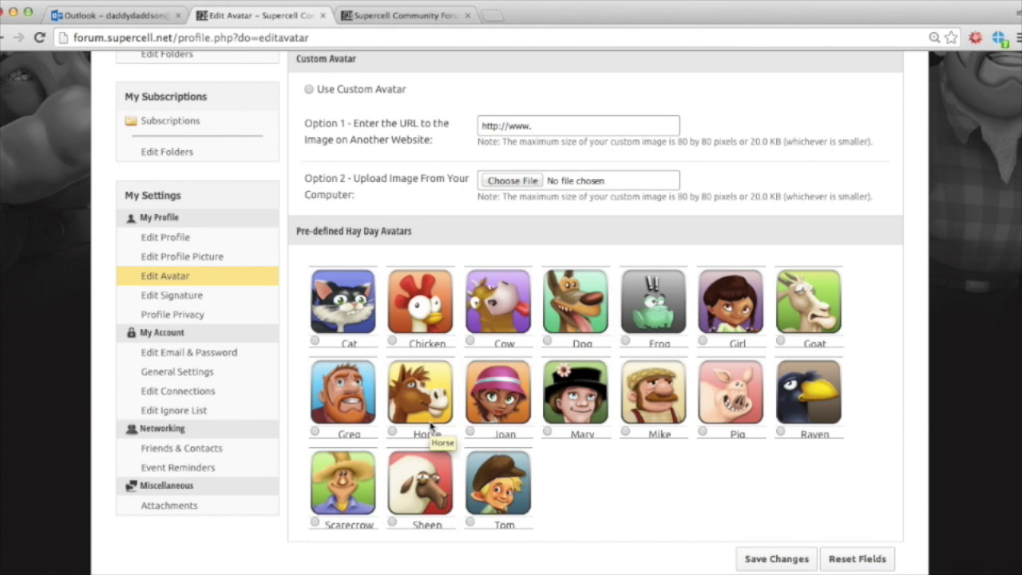
{"action": "scroll", "coordinate": [431, 427], "scroll_direction": "up", "scroll_amount": 5}
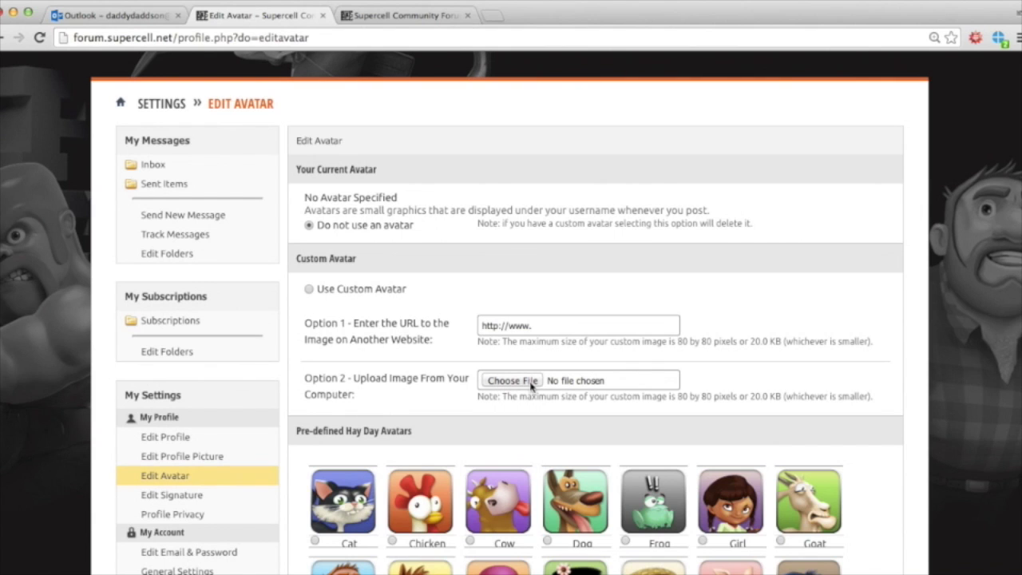
{"action": "left_click", "coordinate": [514, 381]}
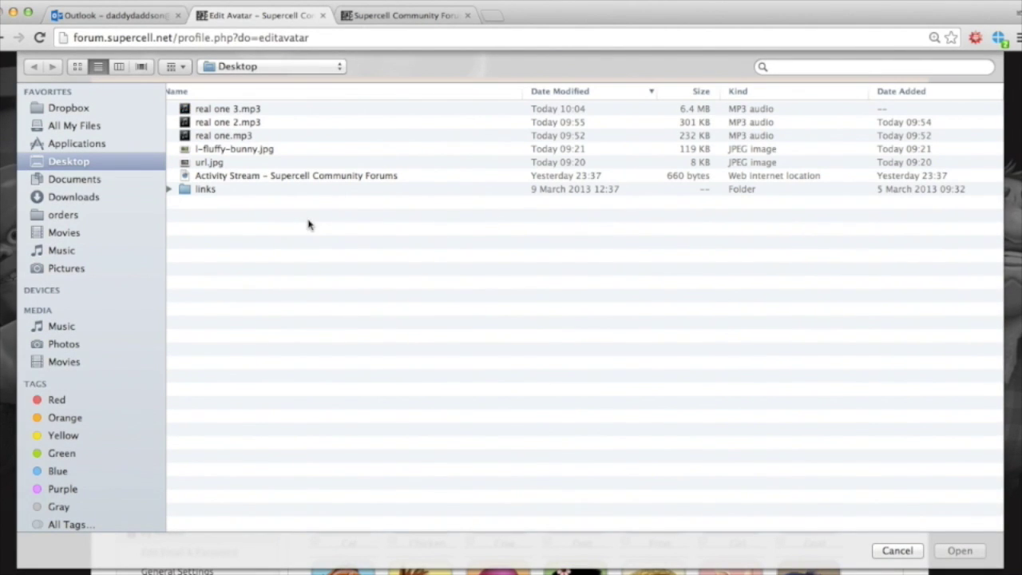
{"action": "double_click", "coordinate": [209, 164]}
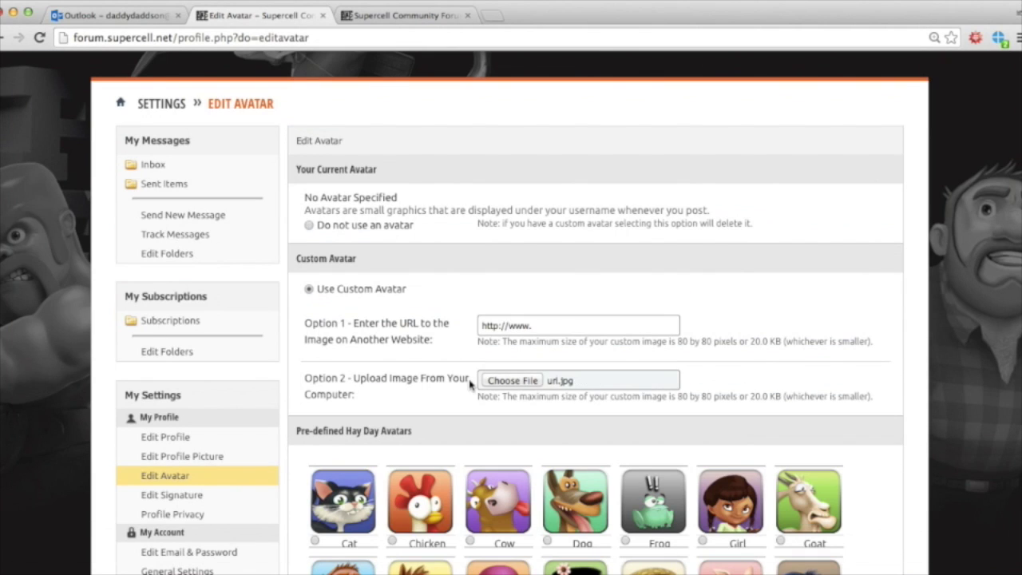
{"action": "scroll", "coordinate": [524, 428], "scroll_direction": "down", "scroll_amount": 5}
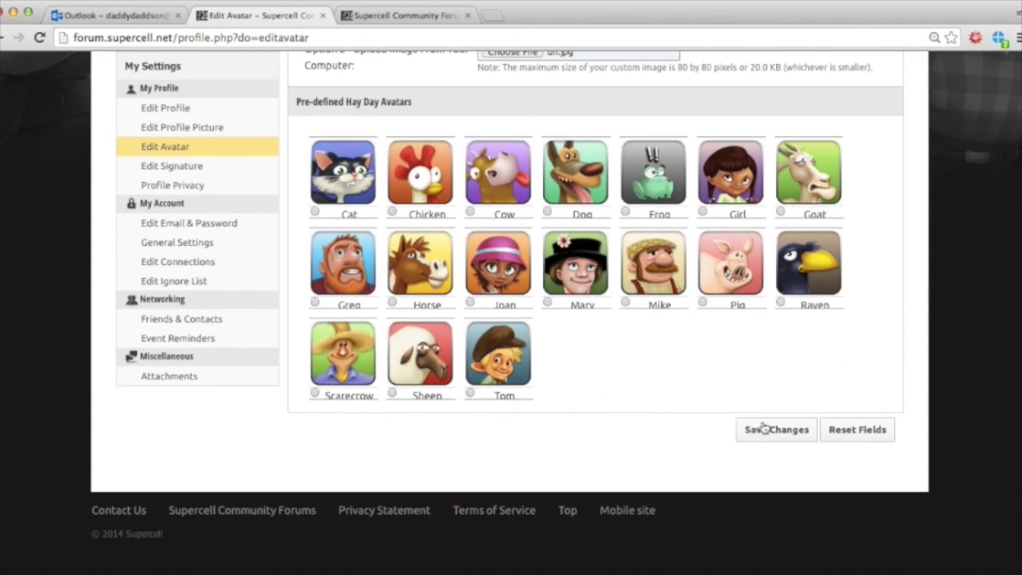
{"action": "left_click", "coordinate": [781, 435]}
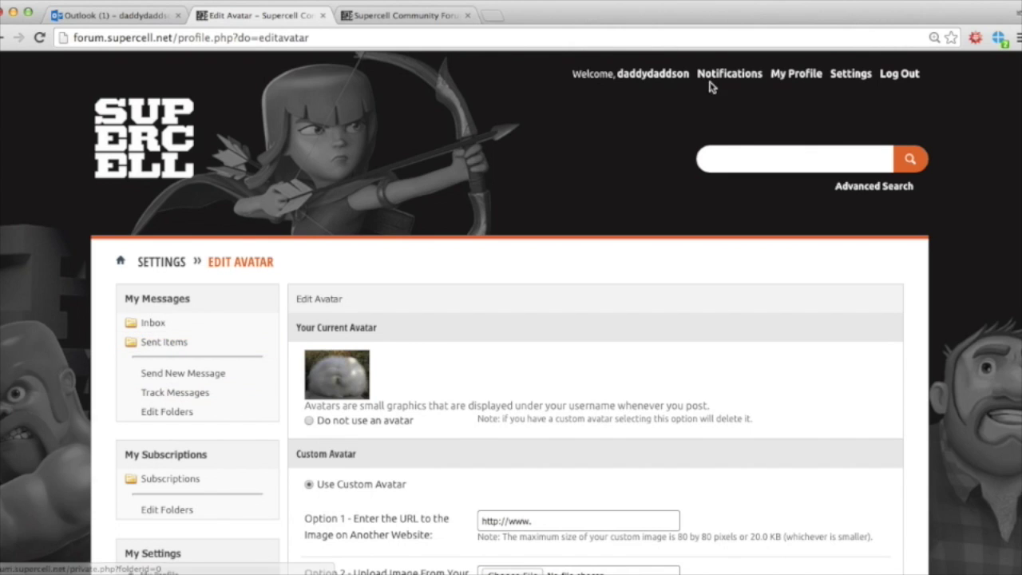
{"action": "left_click", "coordinate": [789, 74]}
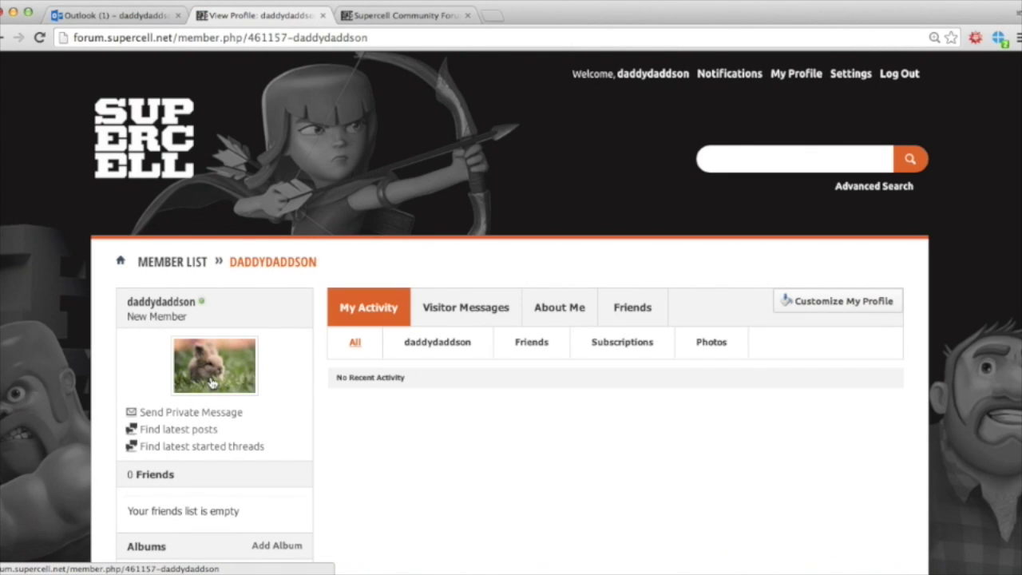
Step: Look over the profile page to confirm the bunny picture is shown
{"action": "scroll", "coordinate": [435, 428], "scroll_direction": "down", "scroll_amount": 3}
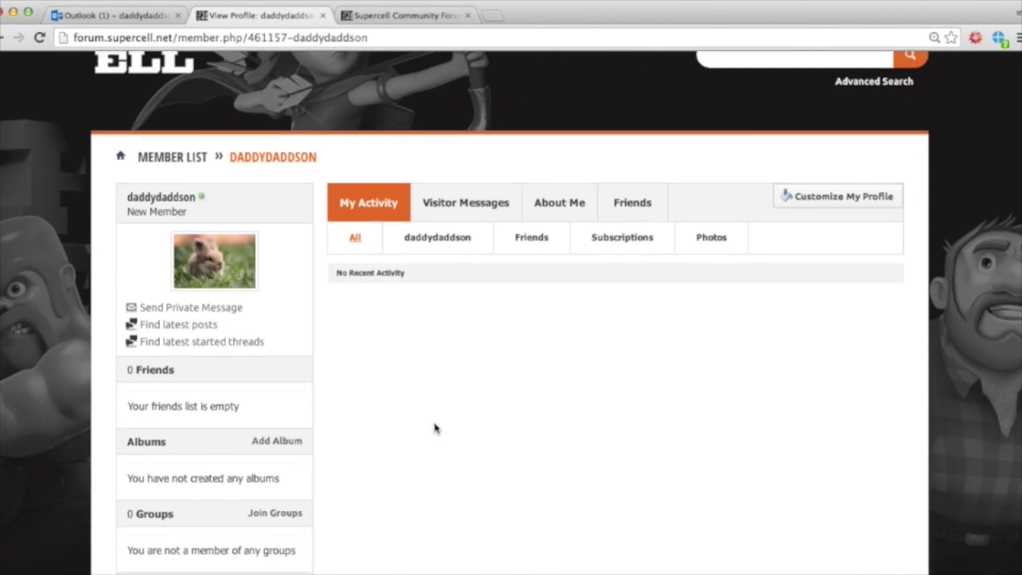
{"action": "scroll", "coordinate": [435, 429], "scroll_direction": "down", "scroll_amount": 1}
{"action": "scroll", "coordinate": [434, 429], "scroll_direction": "down", "scroll_amount": 1}
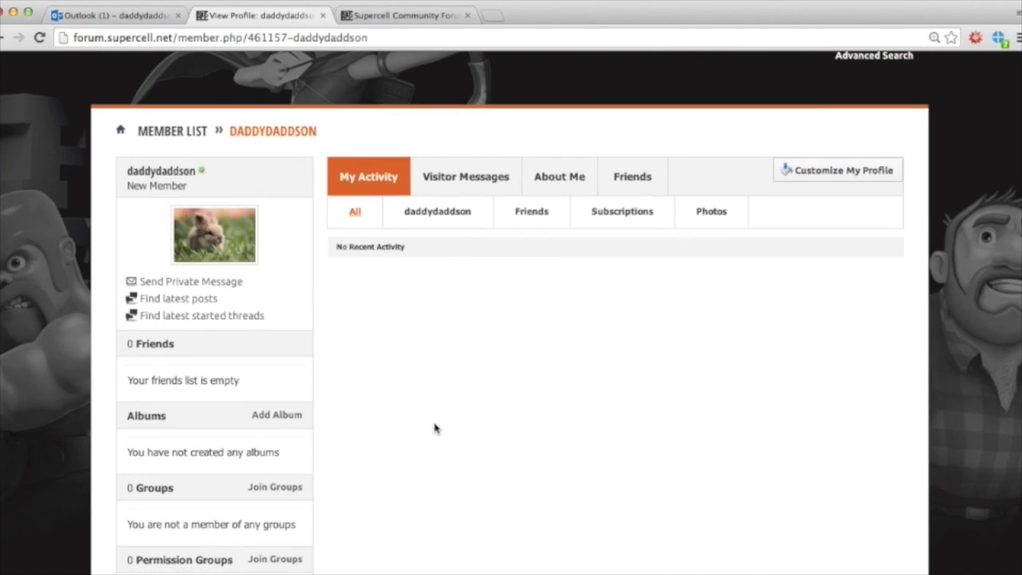
{"action": "scroll", "coordinate": [435, 429], "scroll_direction": "up", "scroll_amount": 4}
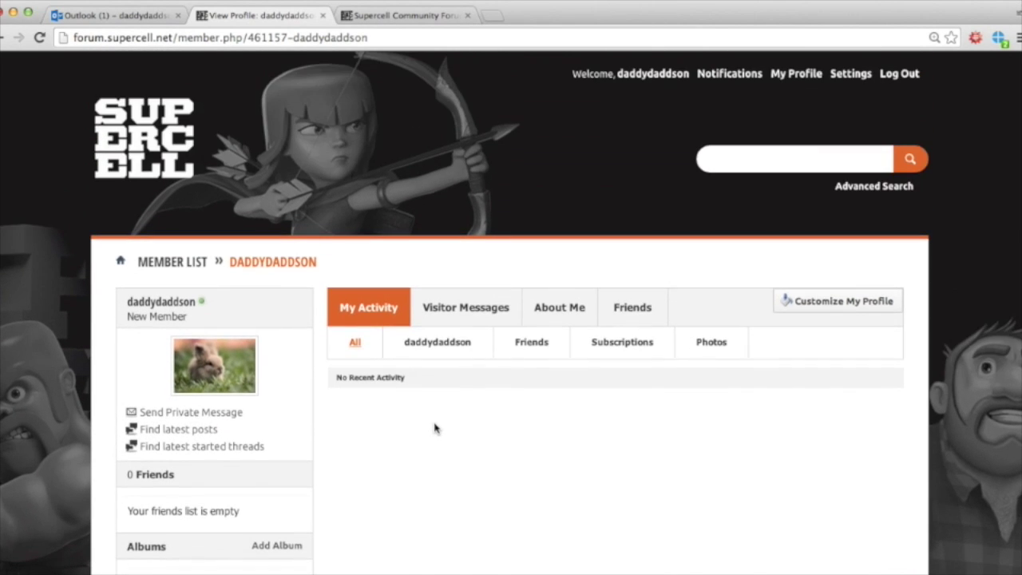
Step: Open the Edit Profile form from the account settings page
{"action": "left_click", "coordinate": [844, 74]}
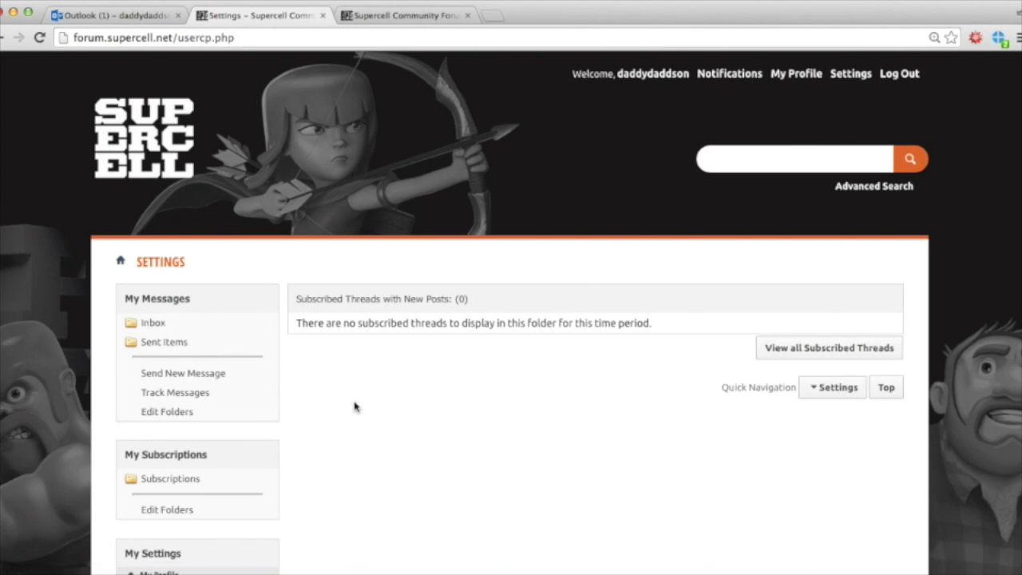
{"action": "scroll", "coordinate": [321, 464], "scroll_direction": "down", "scroll_amount": 1}
{"action": "scroll", "coordinate": [322, 464], "scroll_direction": "down", "scroll_amount": 5}
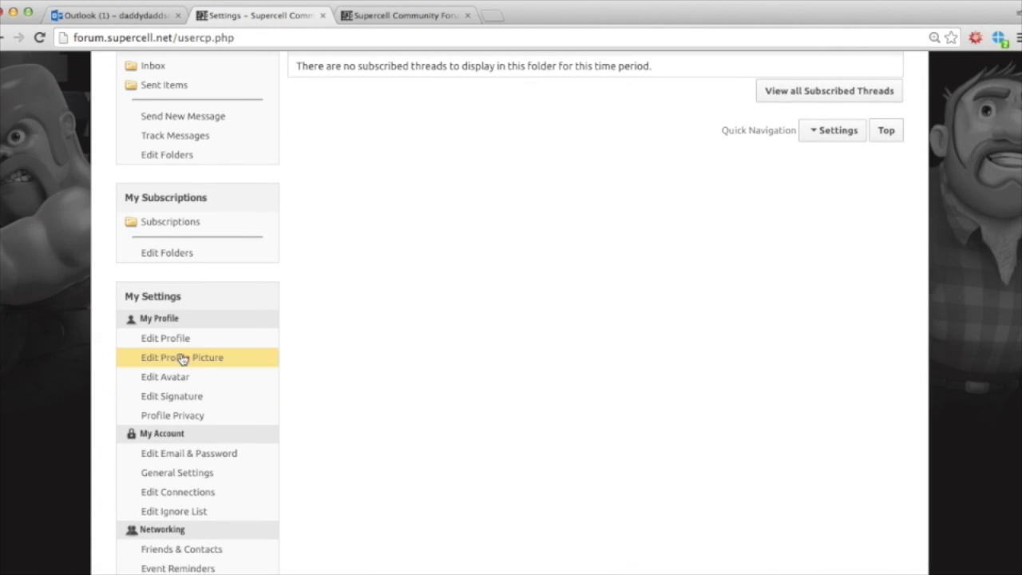
{"action": "left_click", "coordinate": [176, 343]}
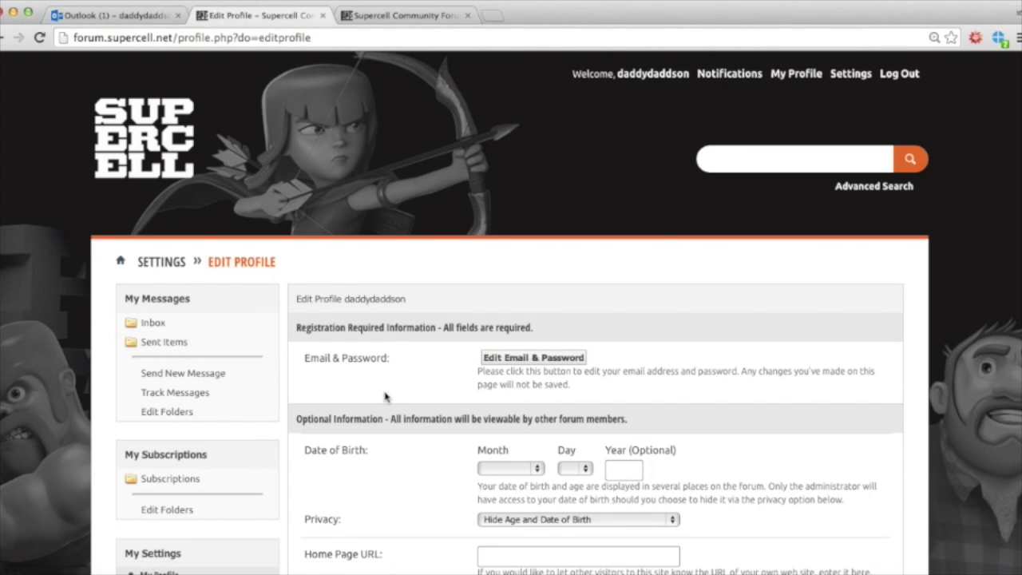
Step: Keep the birthday privacy at Hide Age and Date of Birth
{"action": "scroll", "coordinate": [385, 396], "scroll_direction": "down", "scroll_amount": 3}
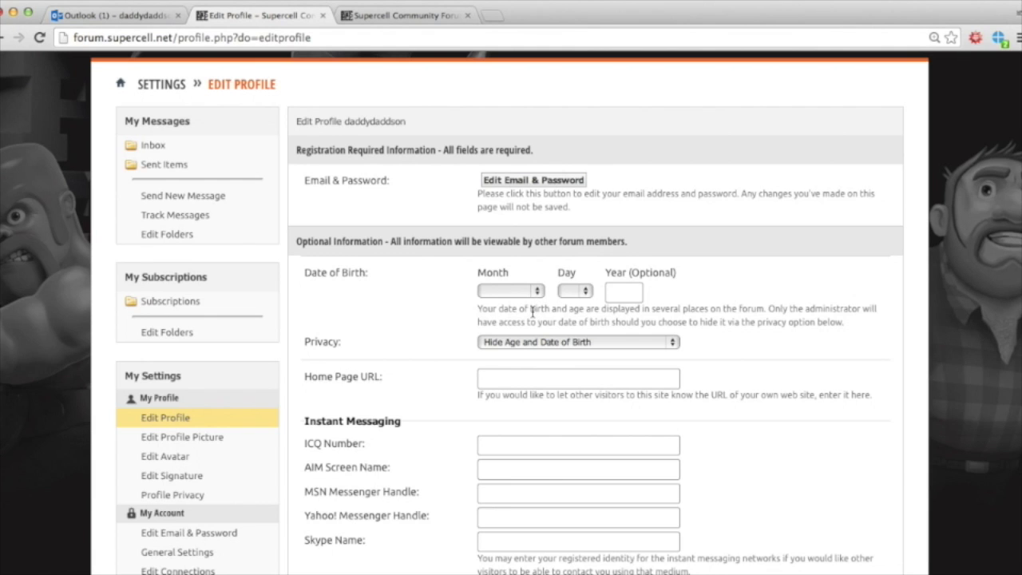
{"action": "scroll", "coordinate": [532, 311], "scroll_direction": "down", "scroll_amount": 2}
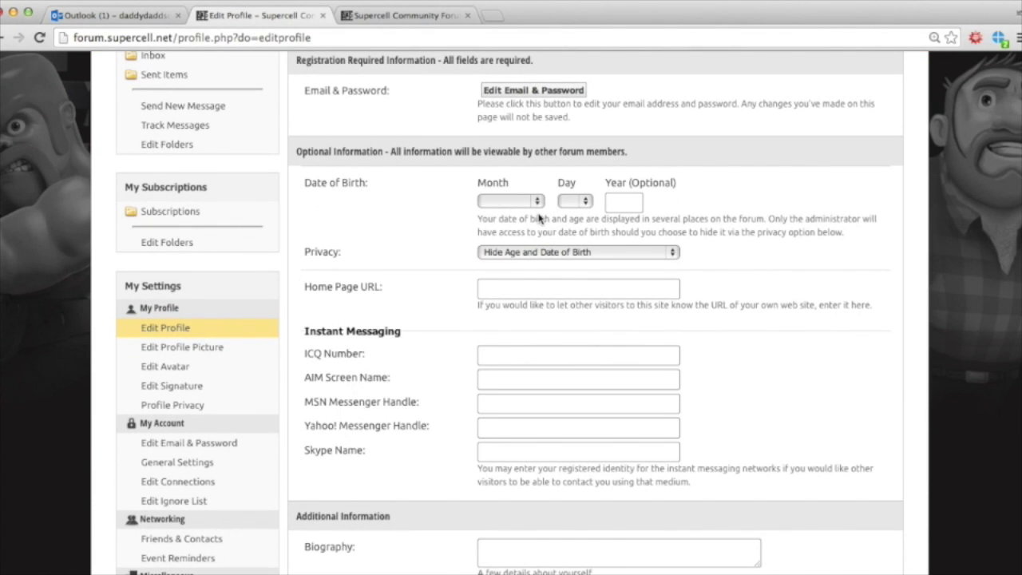
{"action": "left_click", "coordinate": [584, 254]}
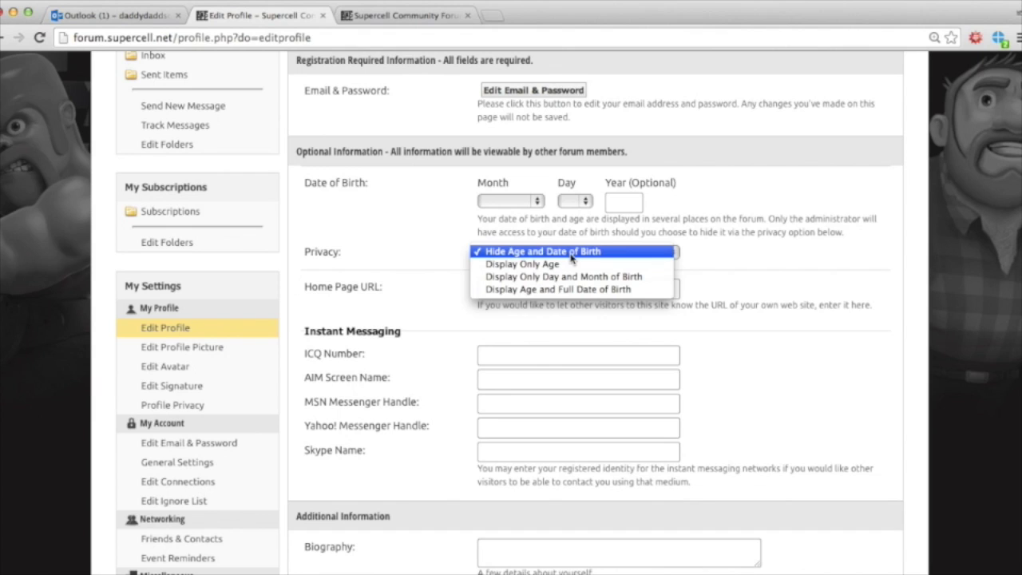
{"action": "left_click", "coordinate": [572, 254]}
Step: Enter the date of birth as February 4 with year 85
{"action": "left_click", "coordinate": [538, 200]}
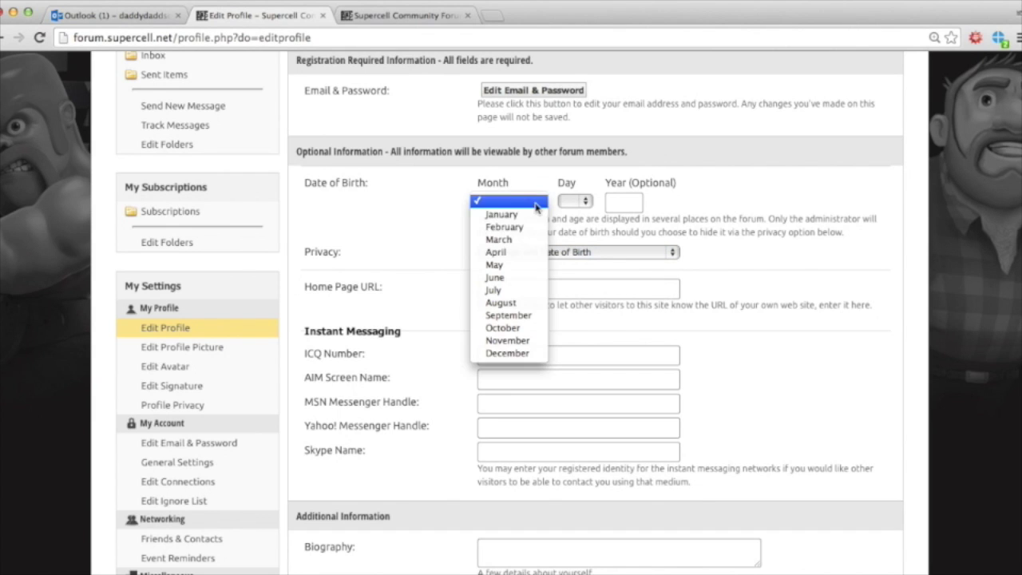
{"action": "left_click", "coordinate": [524, 230]}
{"action": "left_click", "coordinate": [576, 201]}
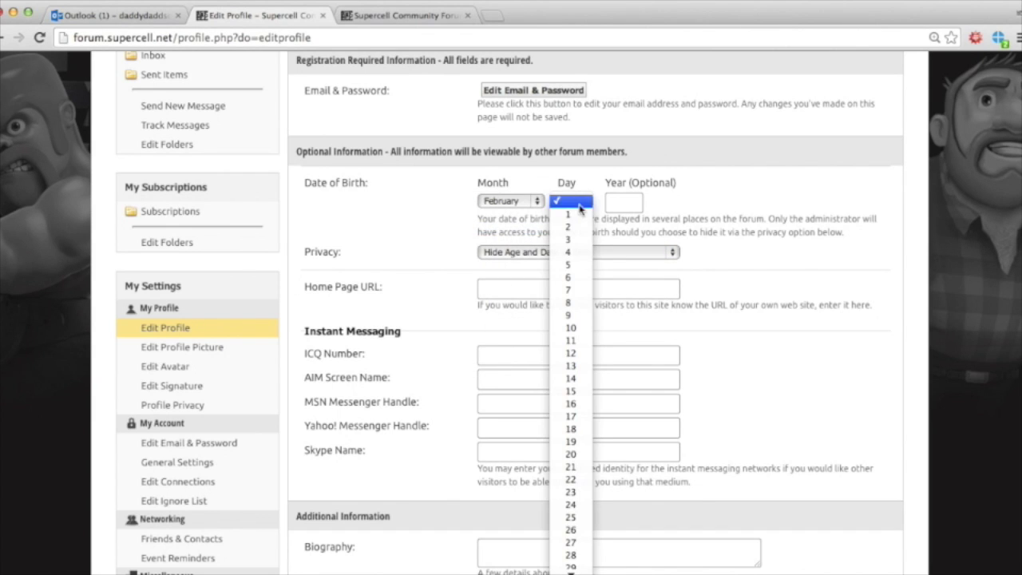
{"action": "left_click", "coordinate": [572, 252]}
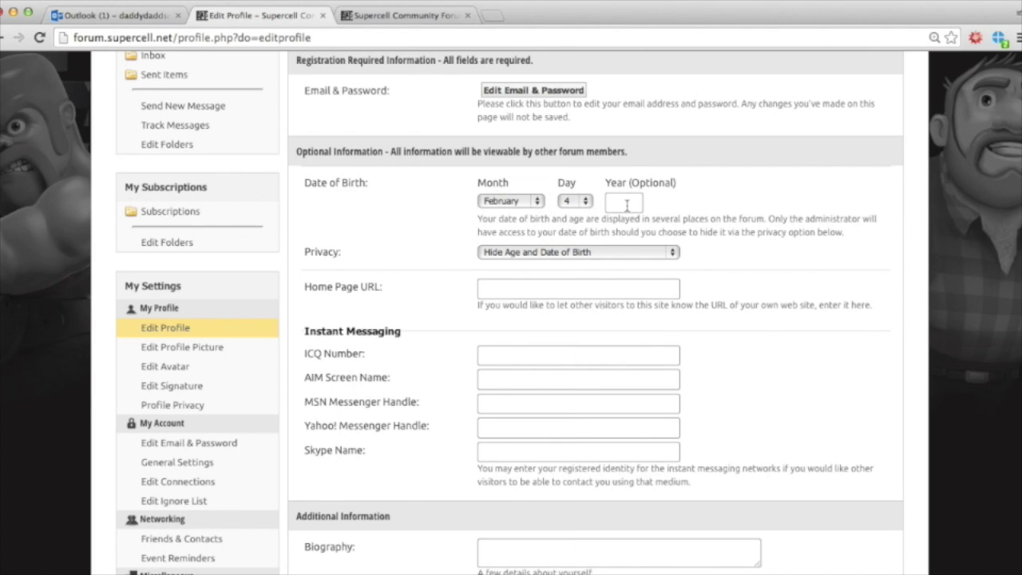
{"action": "left_click", "coordinate": [627, 206]}
{"action": "type", "text": "85"}
{"action": "scroll", "coordinate": [657, 296], "scroll_direction": "down", "scroll_amount": 2}
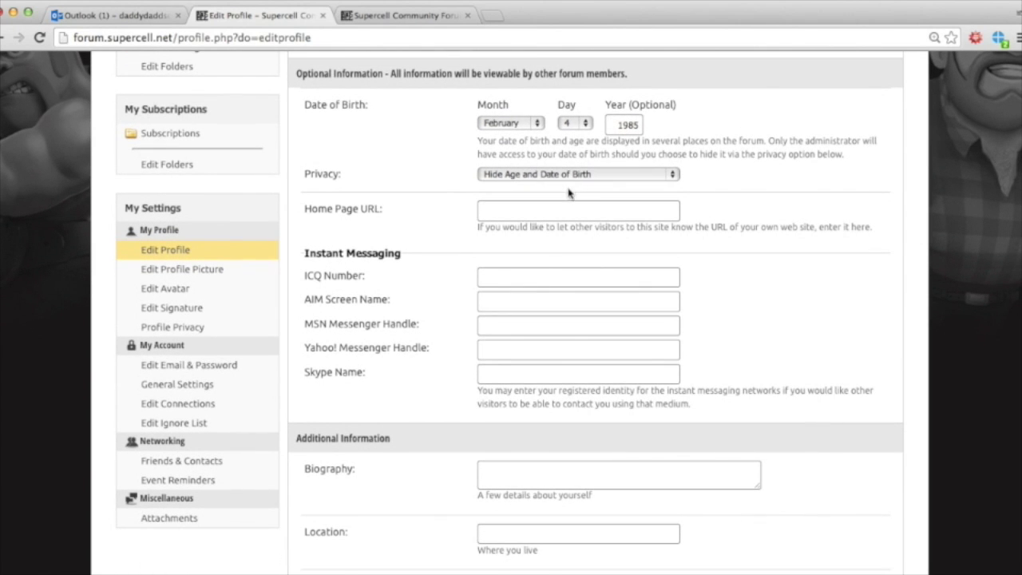
{"action": "scroll", "coordinate": [519, 288], "scroll_direction": "down", "scroll_amount": 4}
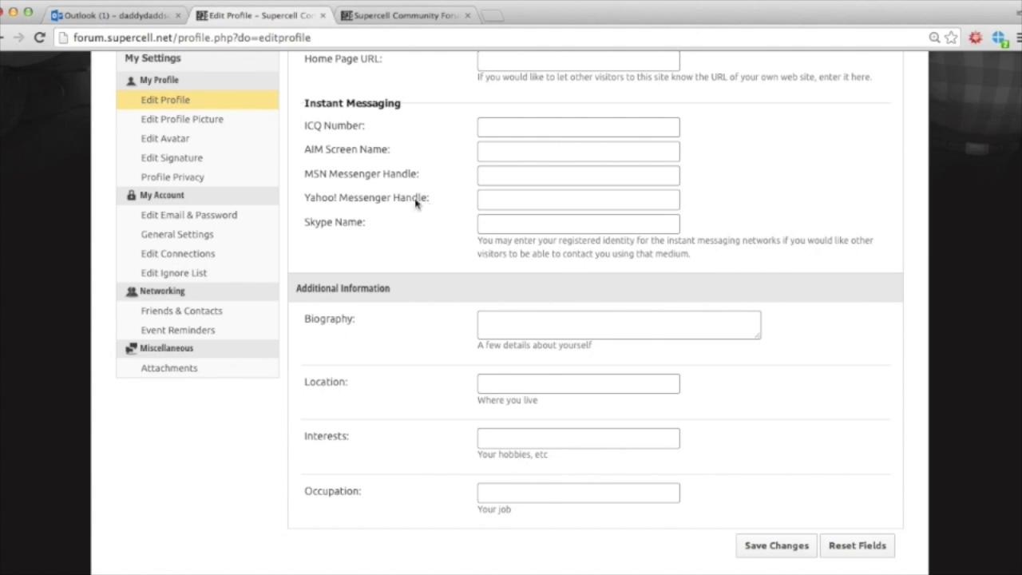
{"action": "scroll", "coordinate": [413, 244], "scroll_direction": "down", "scroll_amount": 2}
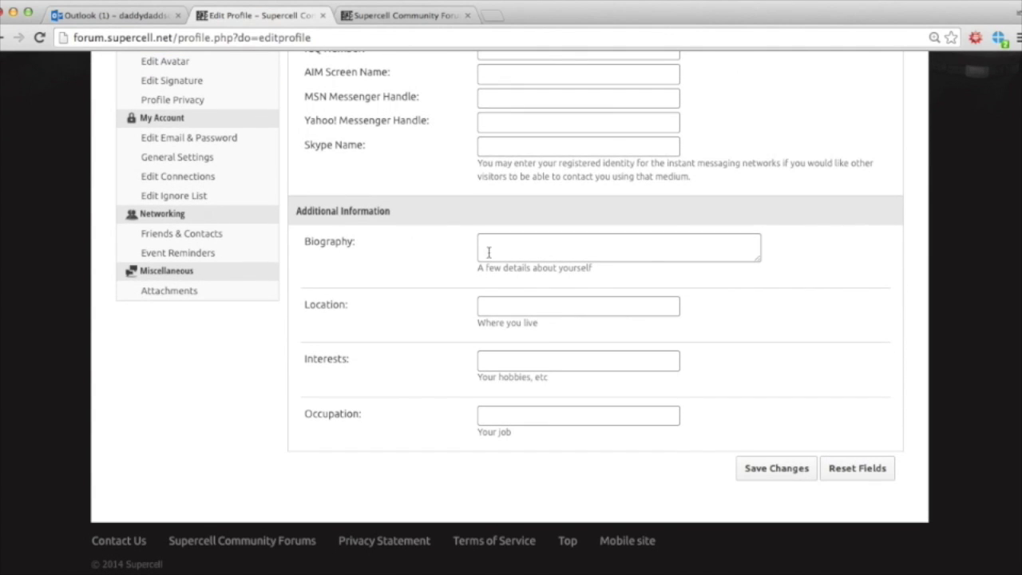
Step: Write a biography about living in London and loving the game, and set location to London
{"action": "left_click", "coordinate": [517, 253]}
{"action": "type", "text": "I"}
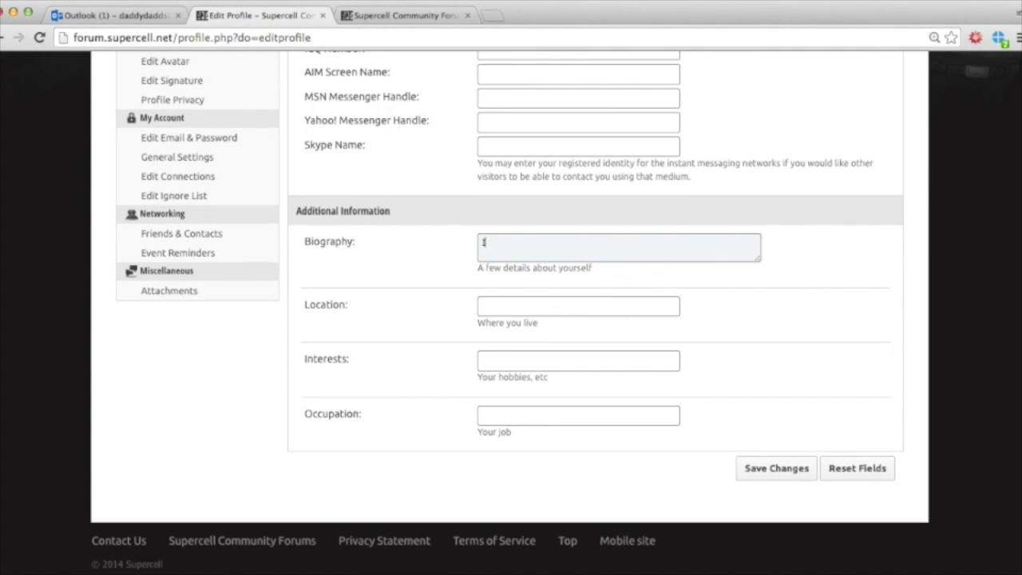
{"action": "type", "text": "'m a new Player, livi"}
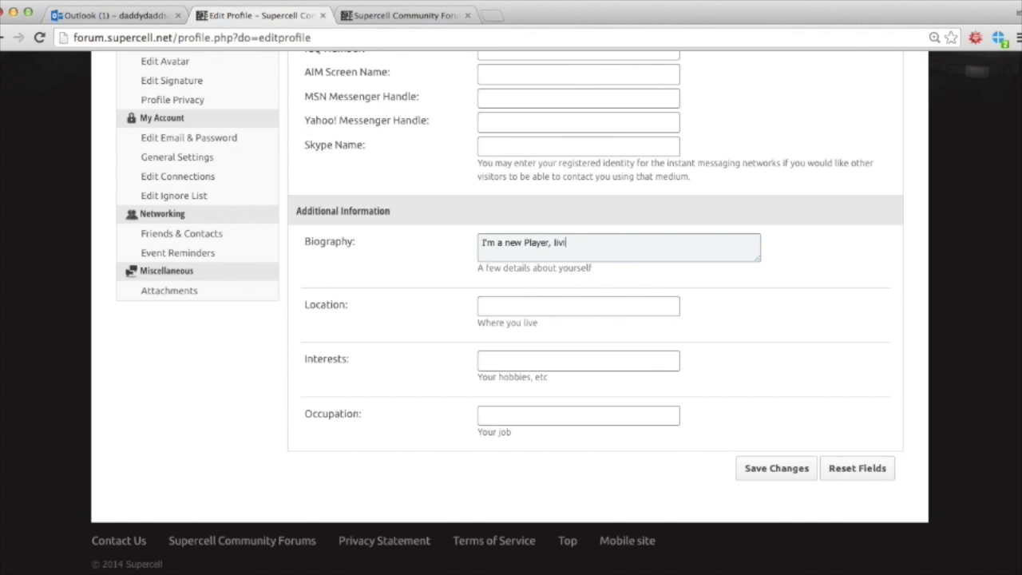
{"action": "type", "text": "ng in London and love the game"}
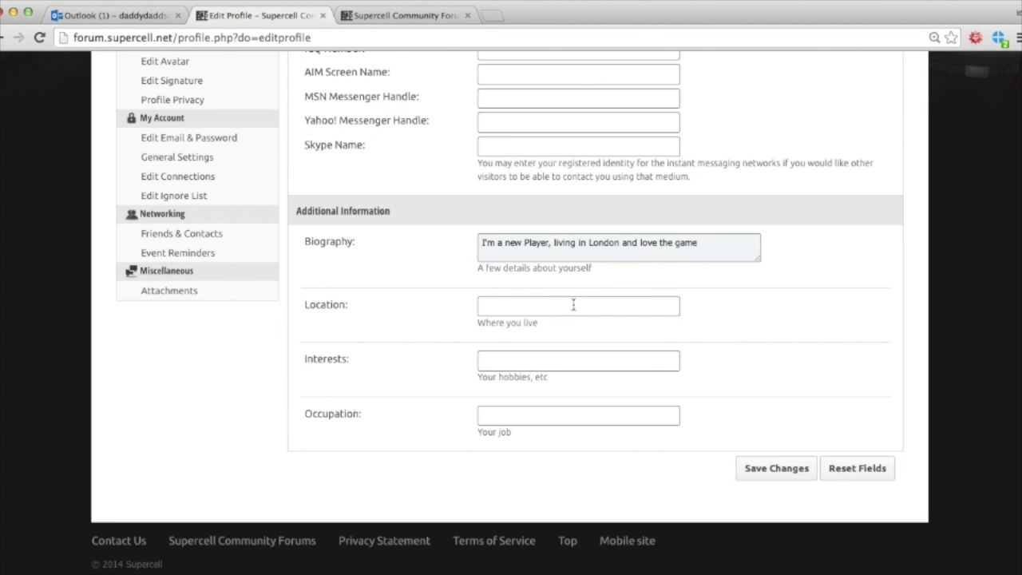
{"action": "left_click", "coordinate": [578, 308]}
{"action": "type", "text": "L"}
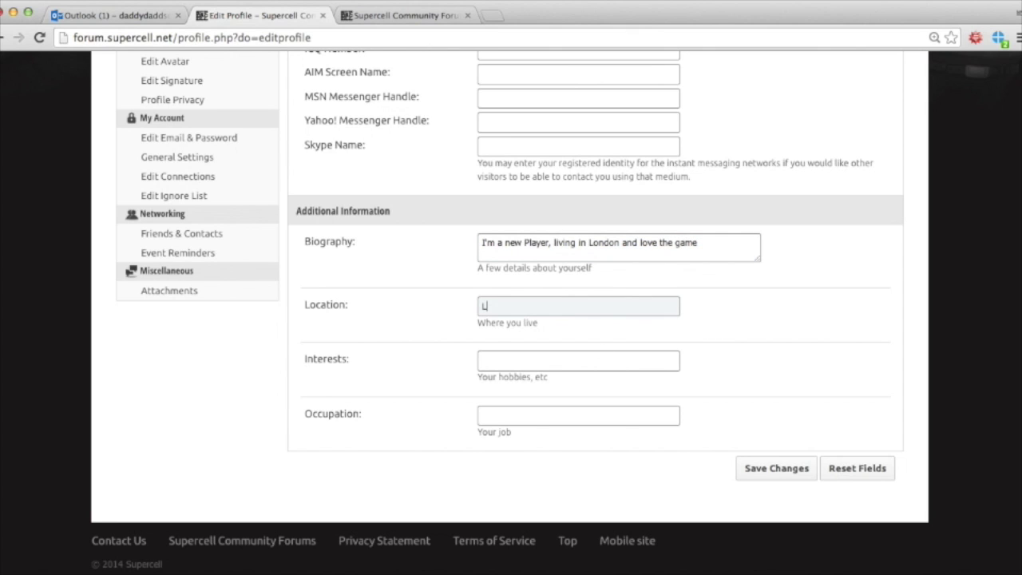
{"action": "type", "text": "ondon"}
Step: Enter interests 'Clash of Clans and fluffy bunnies', correcting the 'Calsh' typo
{"action": "left_click", "coordinate": [551, 363]}
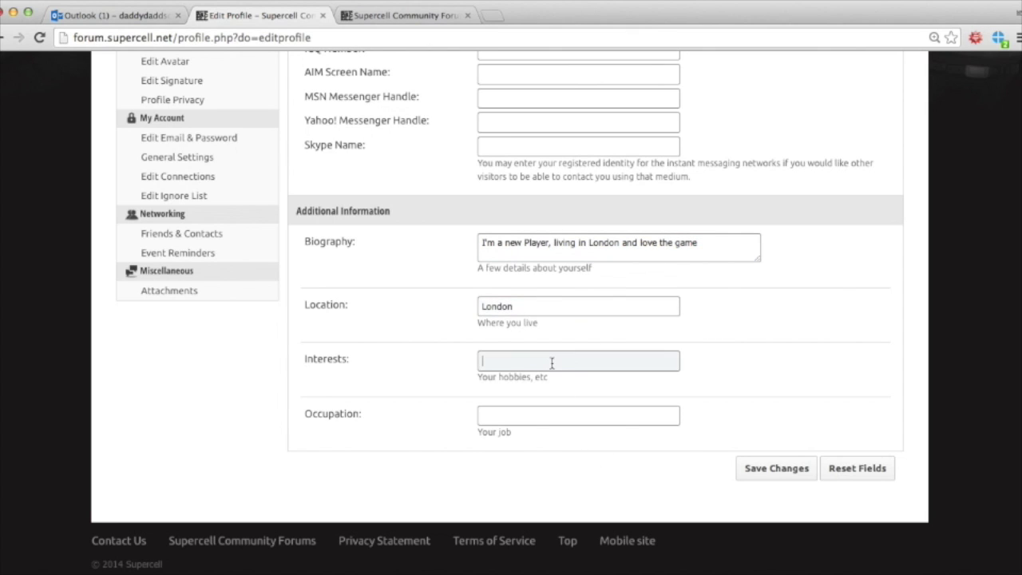
{"action": "type", "text": "Calsh of Clans and fluffy bunnies"}
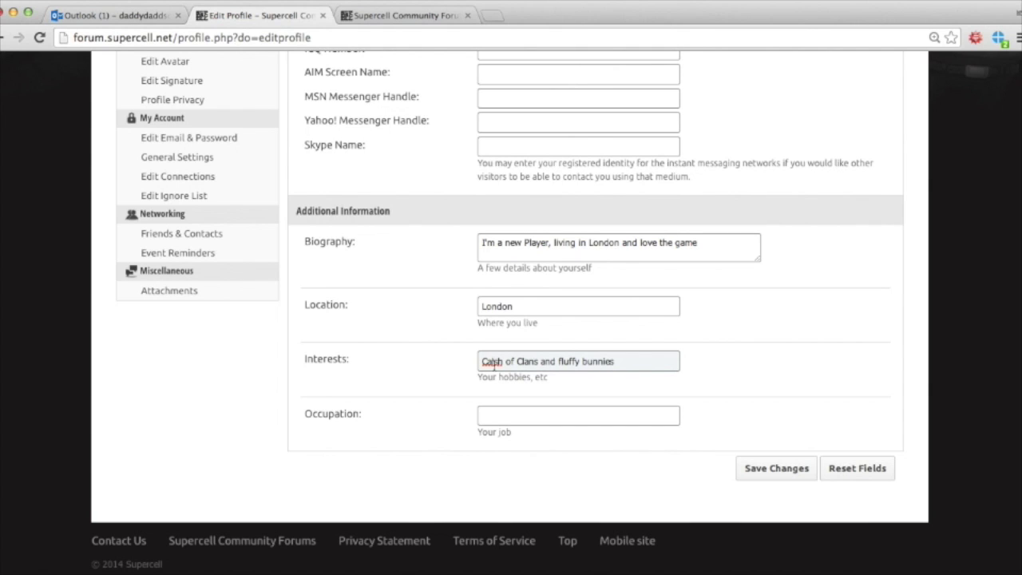
{"action": "left_click", "coordinate": [491, 362]}
{"action": "key", "text": "BackSpace"}
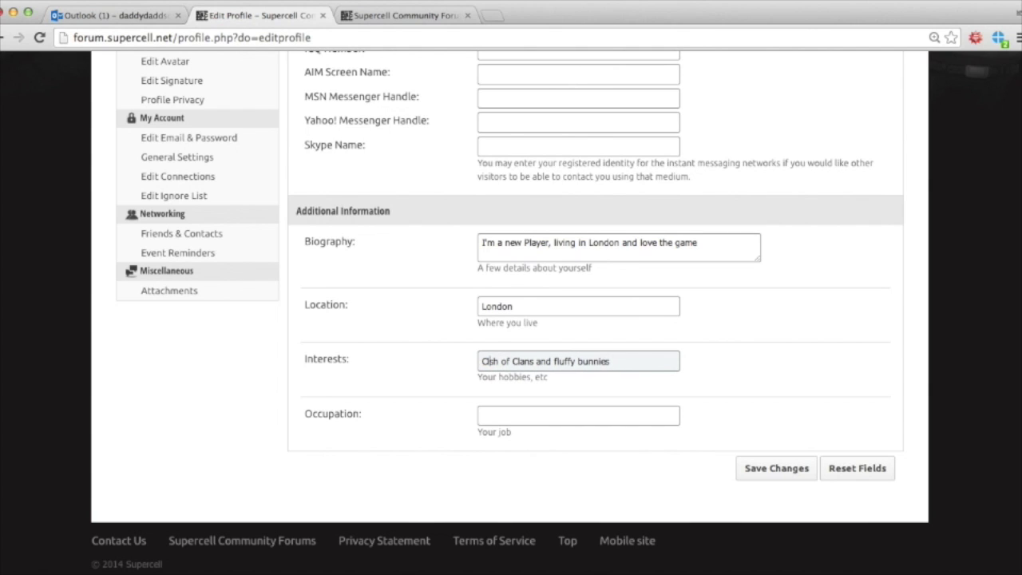
{"action": "type", "text": "a"}
Step: Set the occupation to Spaceman and save the profile
{"action": "left_click", "coordinate": [574, 416]}
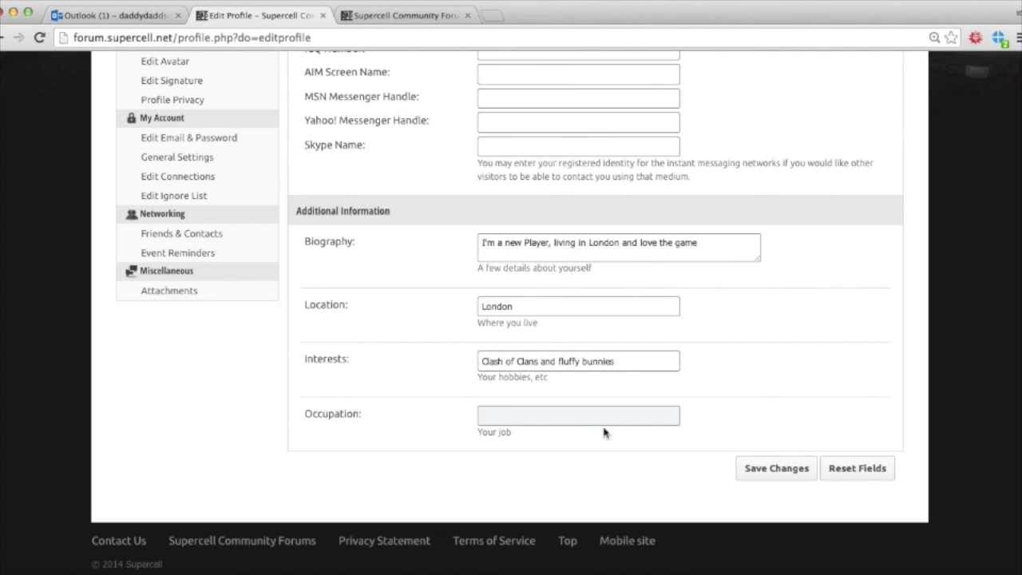
{"action": "type", "text": "Spaceman"}
{"action": "left_click", "coordinate": [769, 469]}
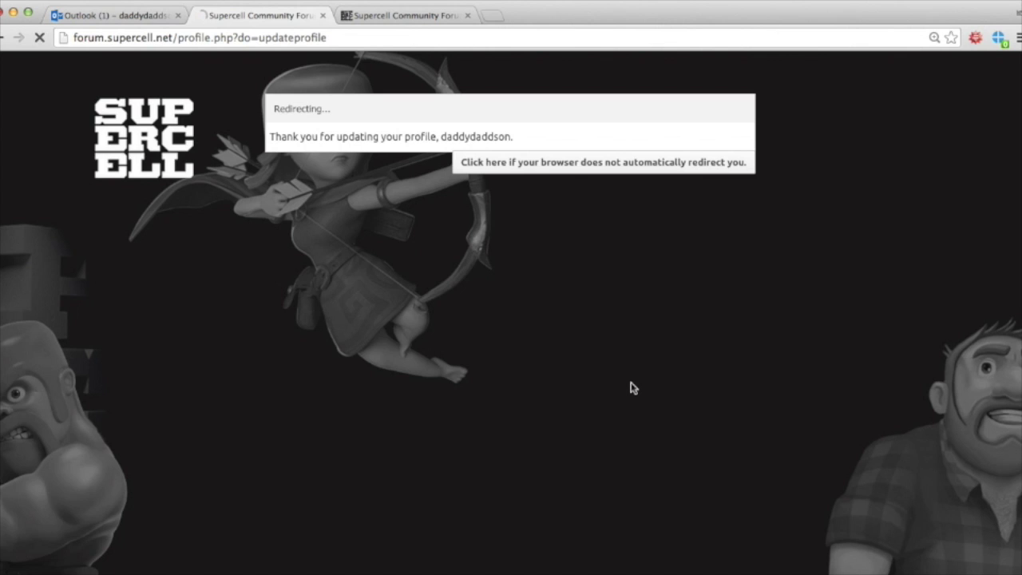
Step: Go to your profile, view its About Me tab, then reload the profile page
{"action": "scroll", "coordinate": [511, 412], "scroll_direction": "down", "scroll_amount": 5}
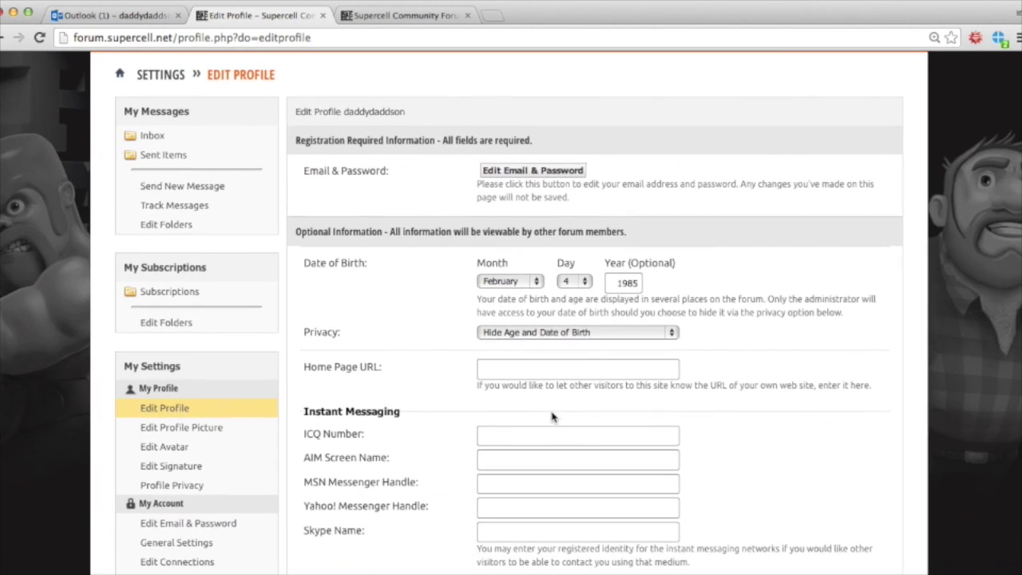
{"action": "scroll", "coordinate": [407, 400], "scroll_direction": "up", "scroll_amount": 5}
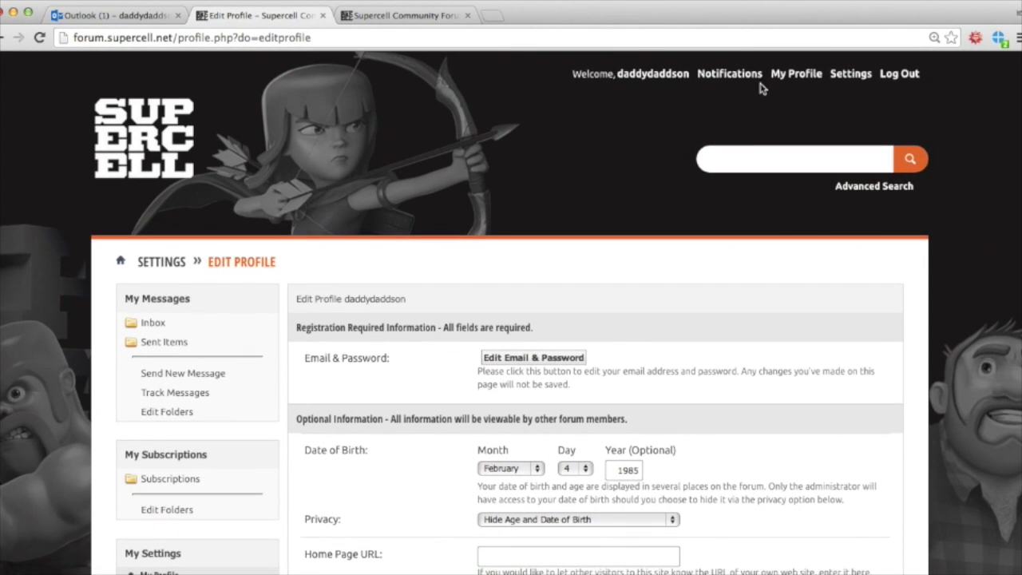
{"action": "left_click", "coordinate": [785, 74]}
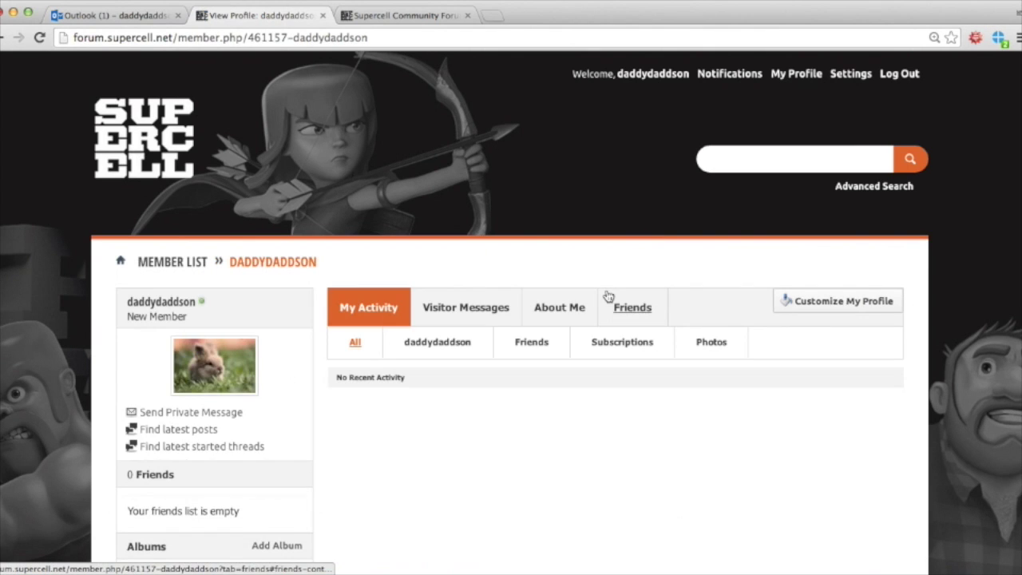
{"action": "scroll", "coordinate": [527, 458], "scroll_direction": "down", "scroll_amount": 8}
{"action": "scroll", "coordinate": [527, 460], "scroll_direction": "down", "scroll_amount": 2}
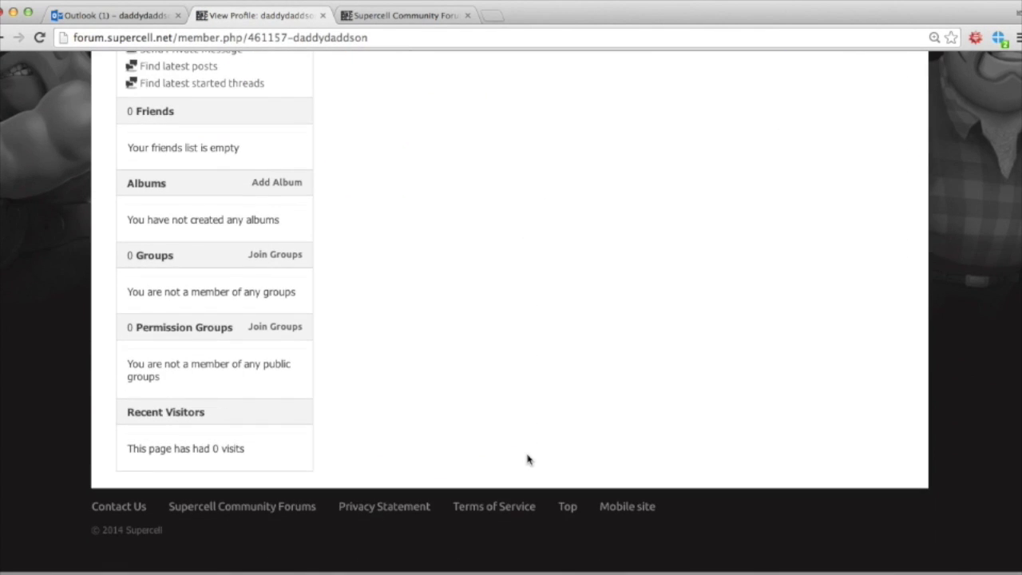
{"action": "scroll", "coordinate": [527, 459], "scroll_direction": "up", "scroll_amount": 3}
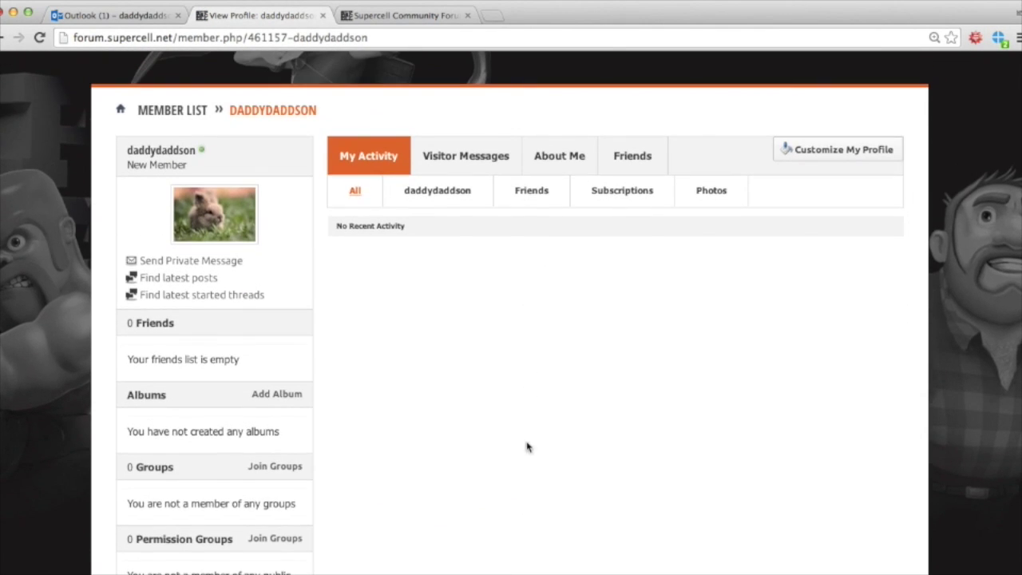
{"action": "left_click", "coordinate": [559, 156]}
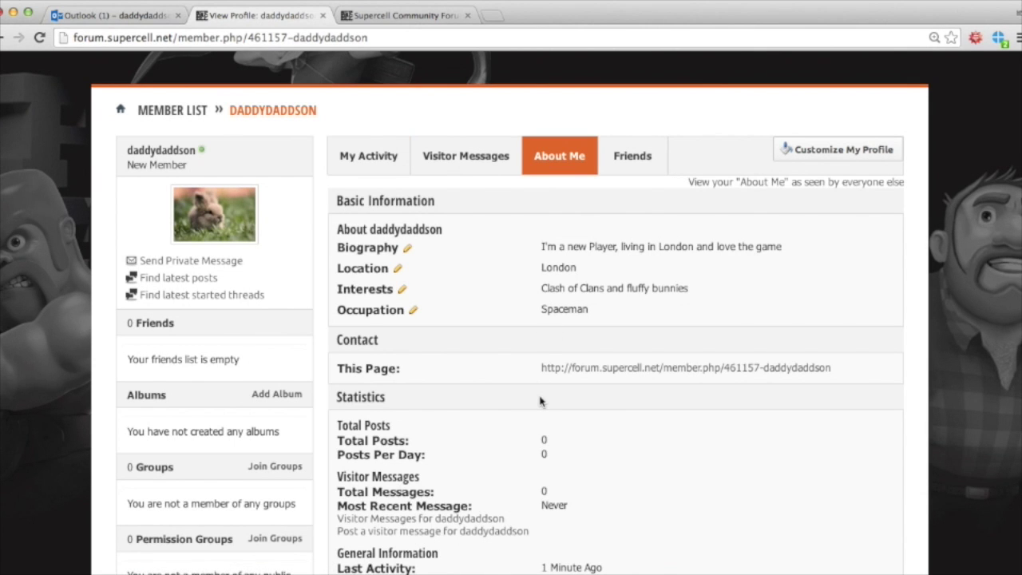
{"action": "scroll", "coordinate": [540, 401], "scroll_direction": "up", "scroll_amount": 3}
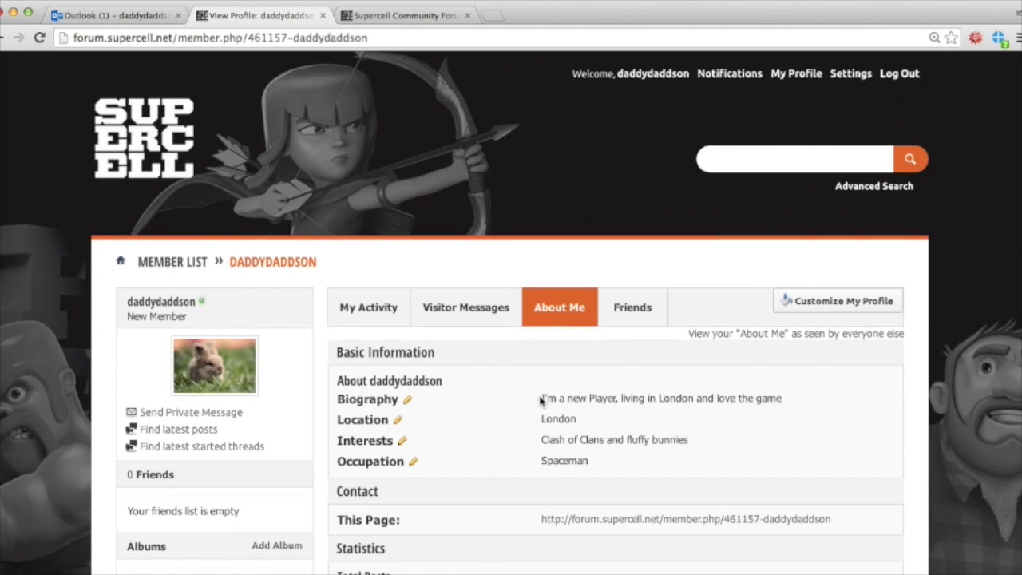
{"action": "left_click", "coordinate": [799, 72]}
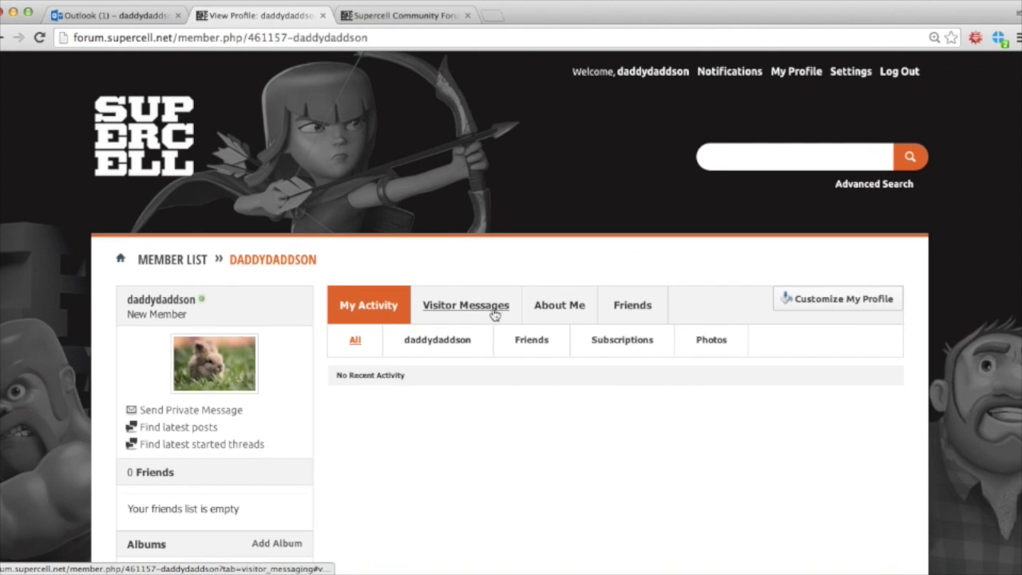
Step: Browse the Visitor Messages, About Me and Friends tabs, then bring up Customize My Profile
{"action": "scroll", "coordinate": [473, 315], "scroll_direction": "down", "scroll_amount": 3}
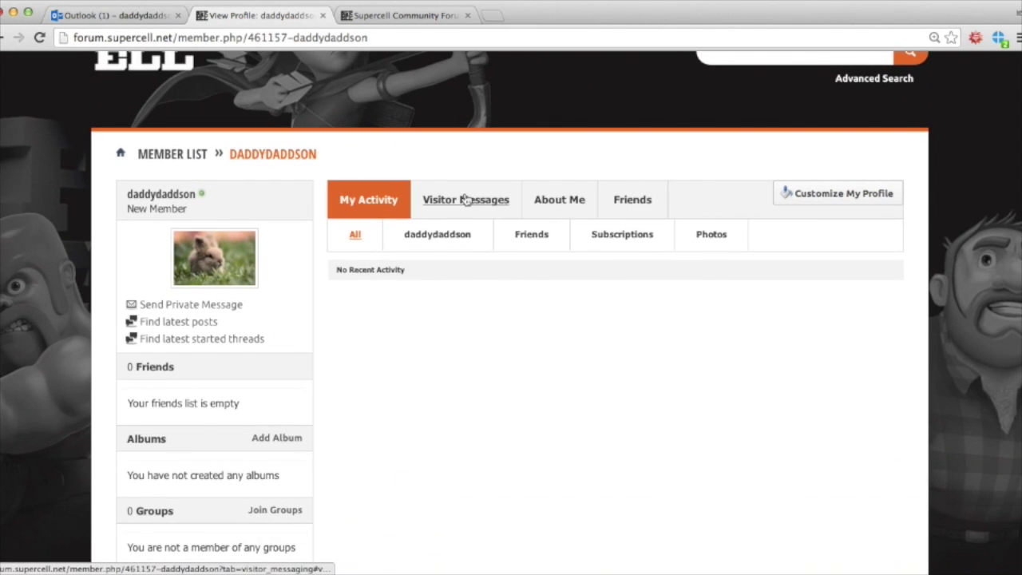
{"action": "left_click", "coordinate": [472, 200]}
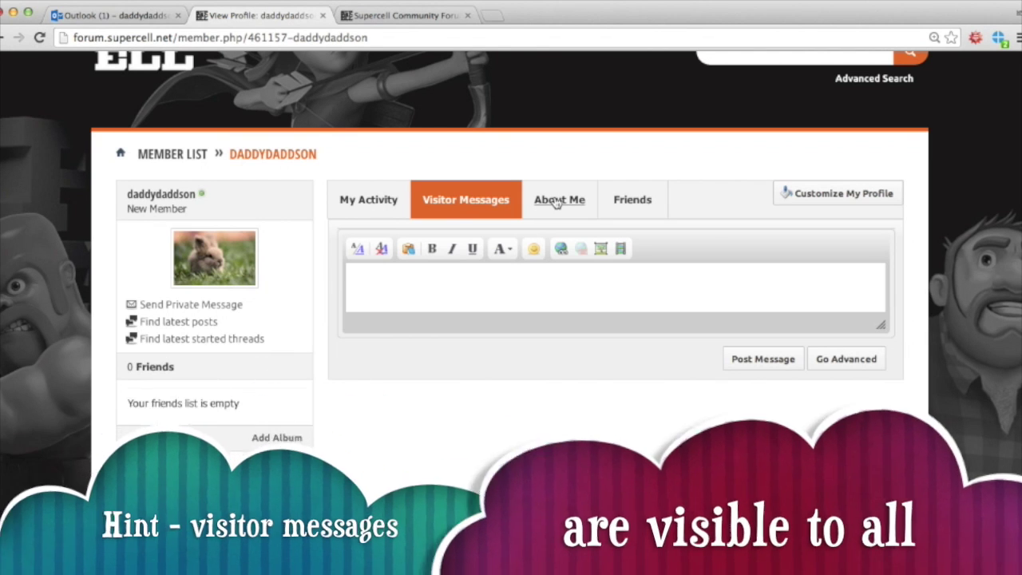
{"action": "left_click", "coordinate": [556, 203]}
{"action": "left_click", "coordinate": [648, 201]}
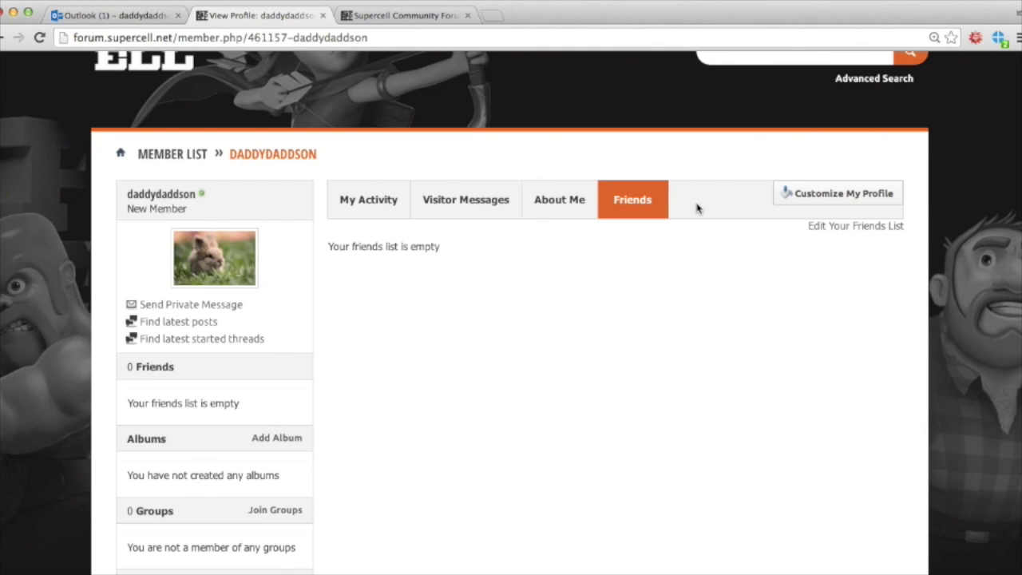
{"action": "left_click", "coordinate": [803, 194]}
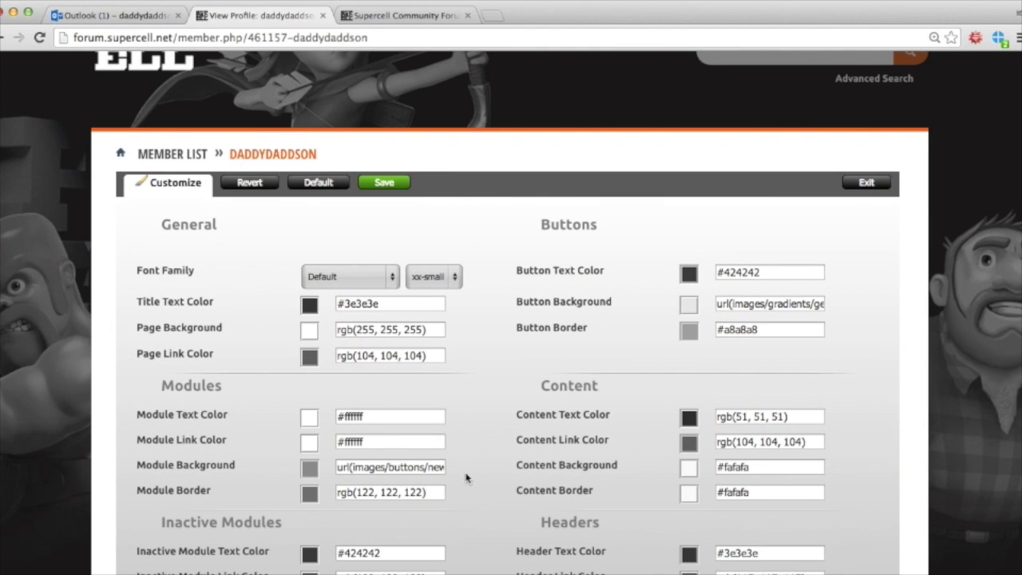
Step: Change the title text colour to #3d3d3d
{"action": "scroll", "coordinate": [465, 489], "scroll_direction": "down", "scroll_amount": 1}
{"action": "scroll", "coordinate": [461, 488], "scroll_direction": "down", "scroll_amount": 4}
{"action": "scroll", "coordinate": [461, 488], "scroll_direction": "up", "scroll_amount": 2}
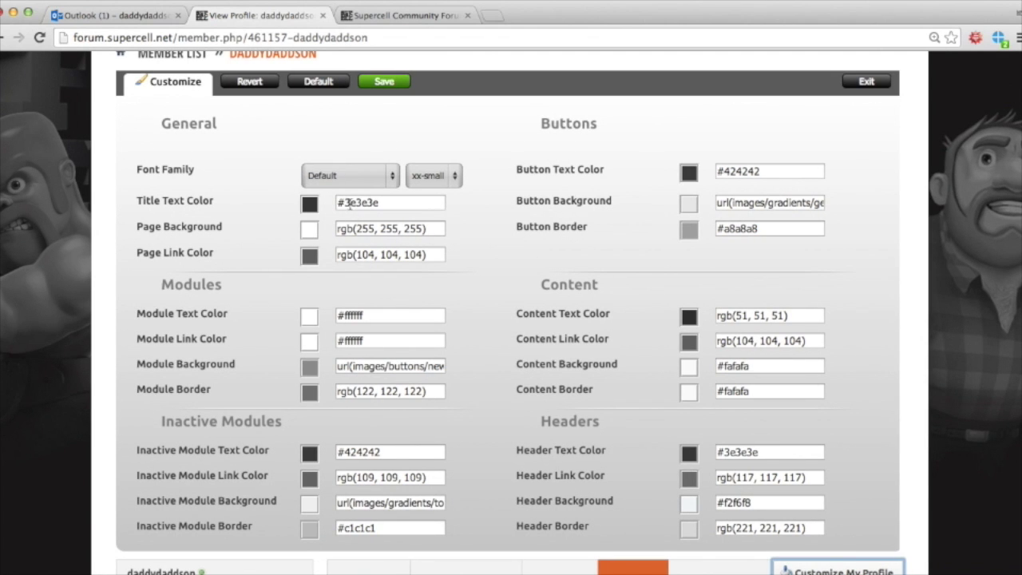
{"action": "left_click", "coordinate": [309, 204]}
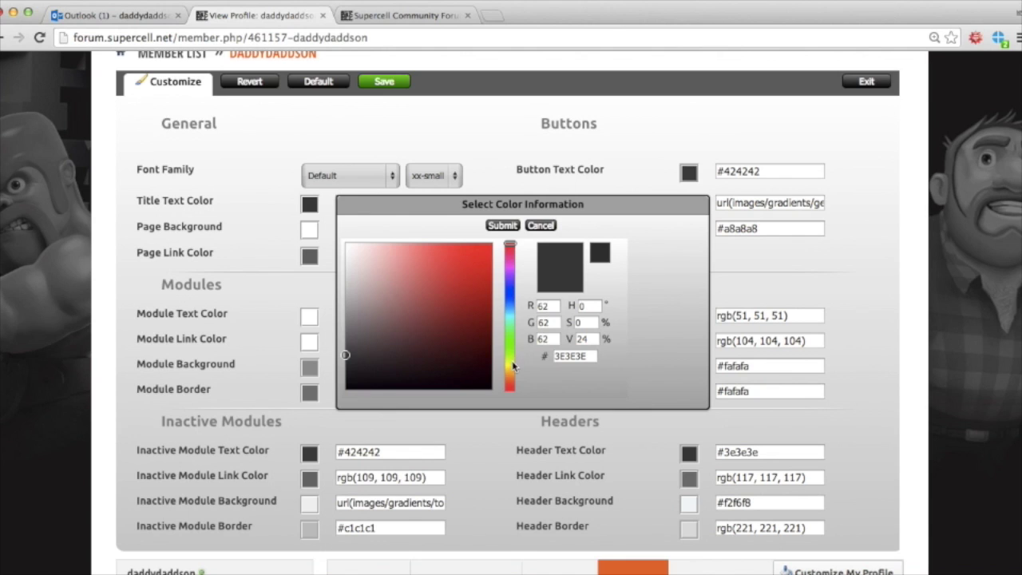
{"action": "left_click", "coordinate": [509, 364]}
{"action": "left_click_drag", "start_coordinate": [510, 363], "coordinate": [510, 388]}
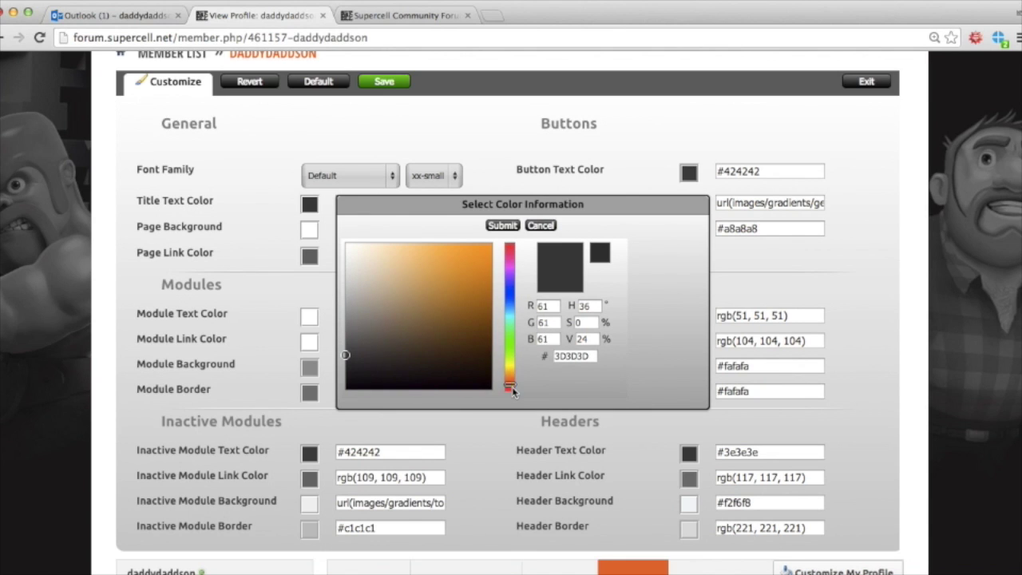
{"action": "left_click", "coordinate": [501, 226]}
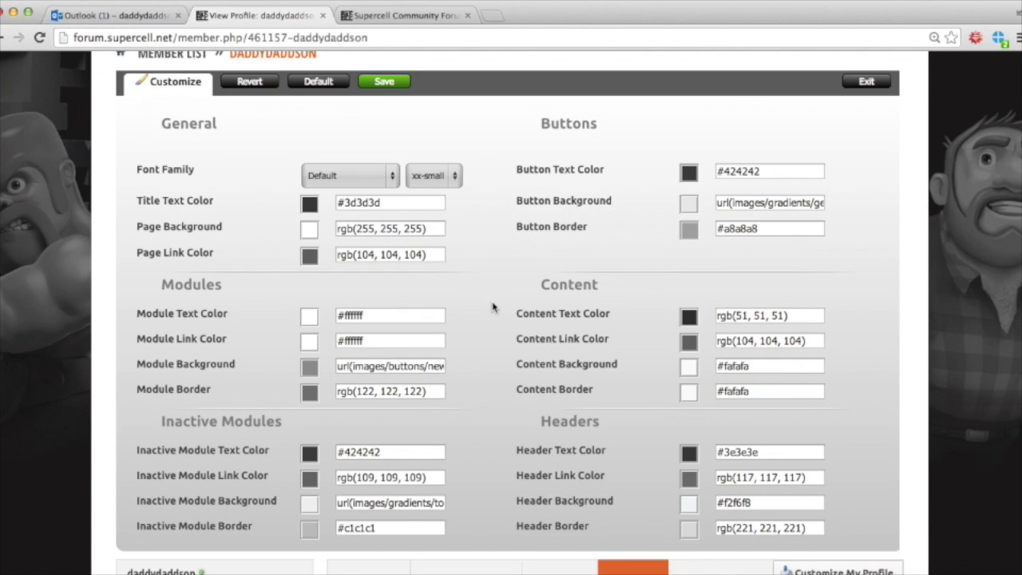
Step: Set the page background colour to yellow #C9D42D
{"action": "left_click", "coordinate": [309, 229]}
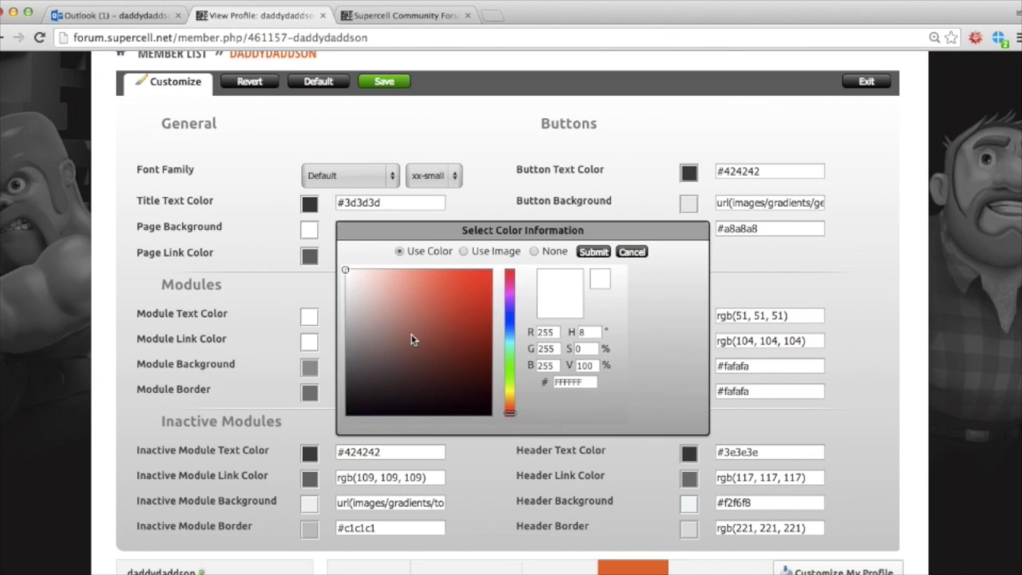
{"action": "left_click_drag", "start_coordinate": [509, 399], "coordinate": [510, 391]}
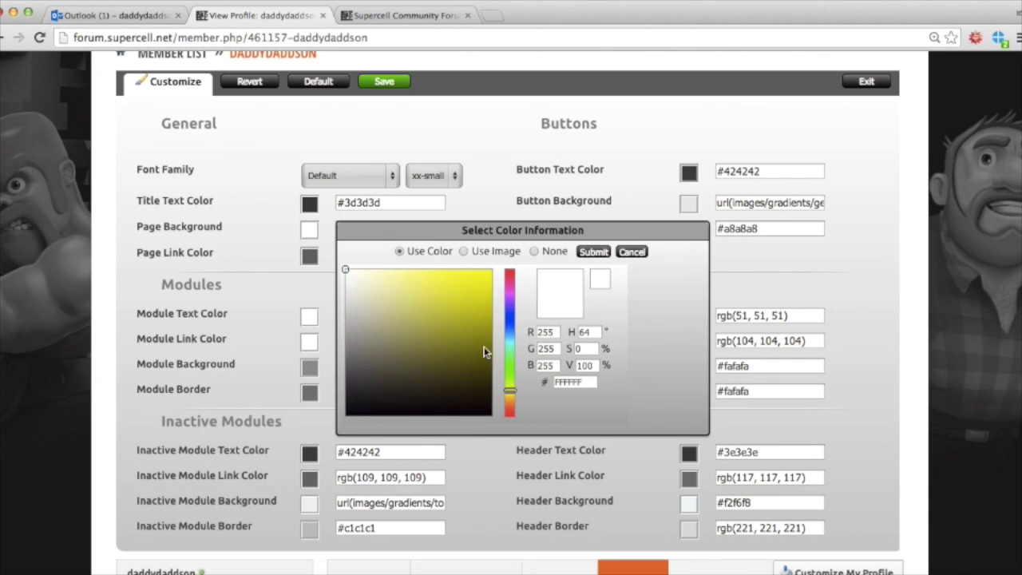
{"action": "left_click", "coordinate": [462, 295]}
{"action": "left_click", "coordinate": [603, 254]}
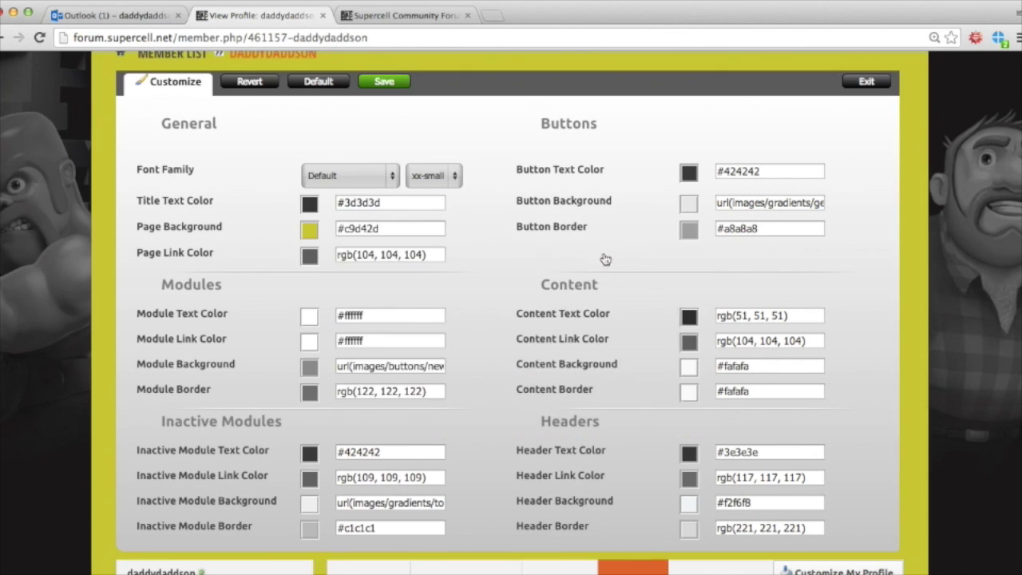
{"action": "scroll", "coordinate": [429, 306], "scroll_direction": "down", "scroll_amount": 3}
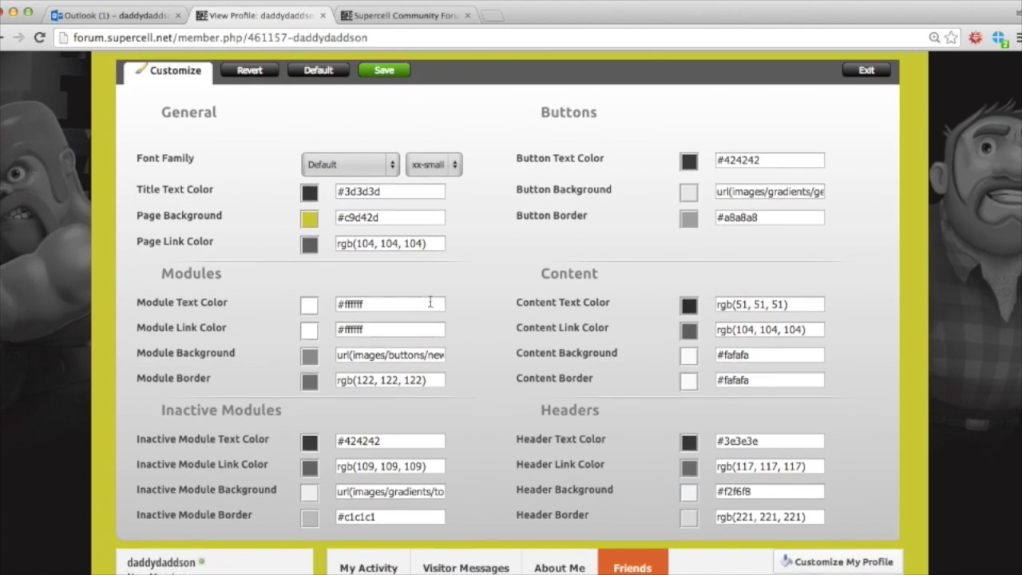
{"action": "scroll", "coordinate": [432, 302], "scroll_direction": "up", "scroll_amount": 1}
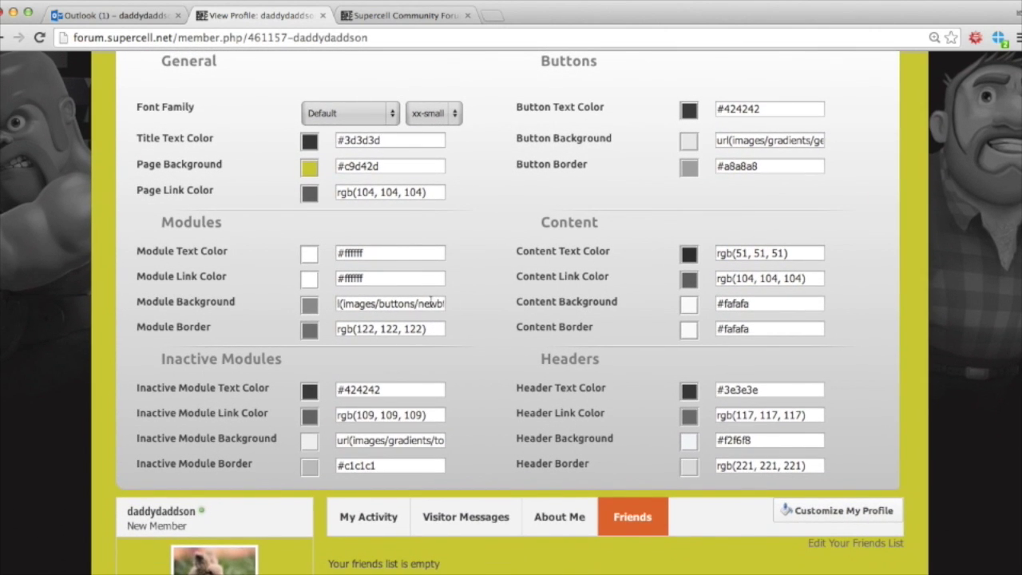
{"action": "scroll", "coordinate": [592, 410], "scroll_direction": "up", "scroll_amount": 5}
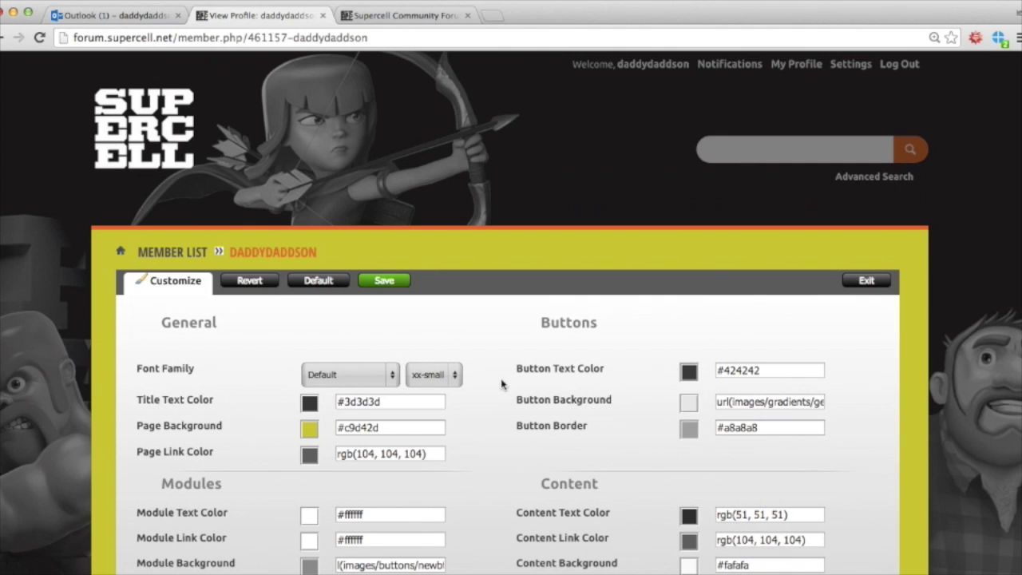
Step: Save the profile display settings and acknowledge the settings-updated message
{"action": "left_click", "coordinate": [377, 283]}
{"action": "left_click", "coordinate": [393, 285]}
{"action": "left_click", "coordinate": [393, 284]}
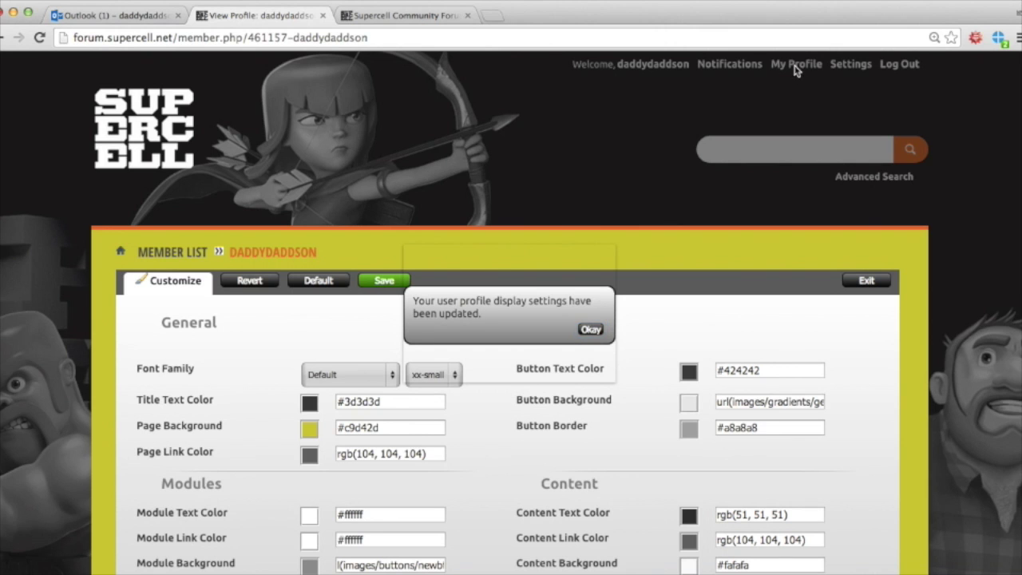
{"action": "left_click", "coordinate": [591, 329]}
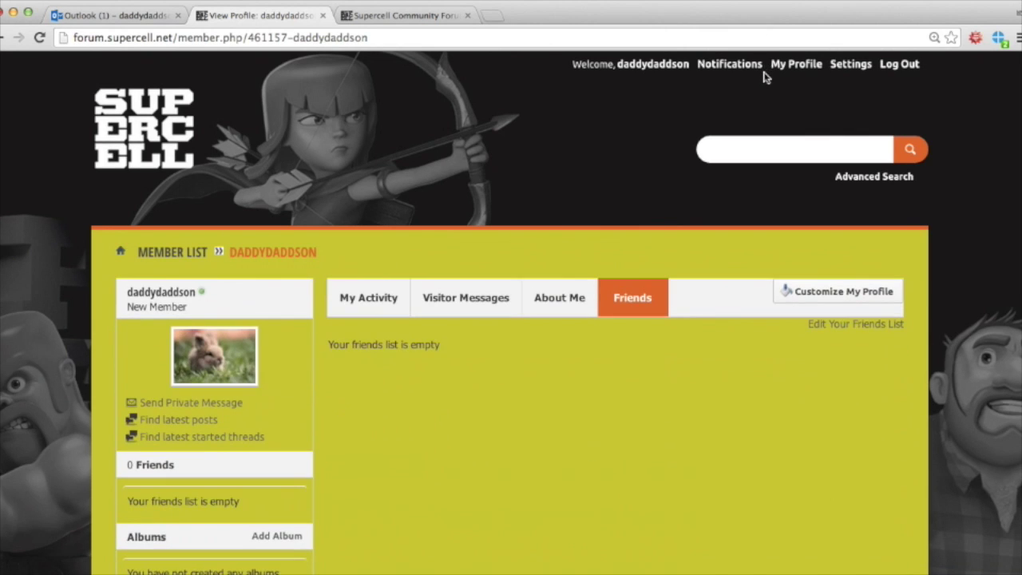
{"action": "scroll", "coordinate": [617, 336], "scroll_direction": "down", "scroll_amount": 3}
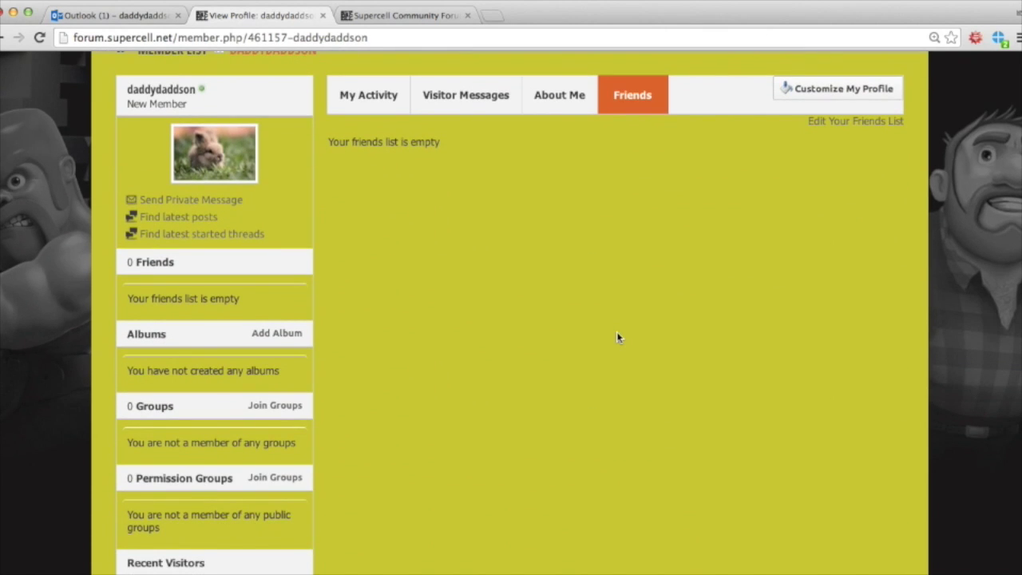
{"action": "scroll", "coordinate": [617, 334], "scroll_direction": "up", "scroll_amount": 5}
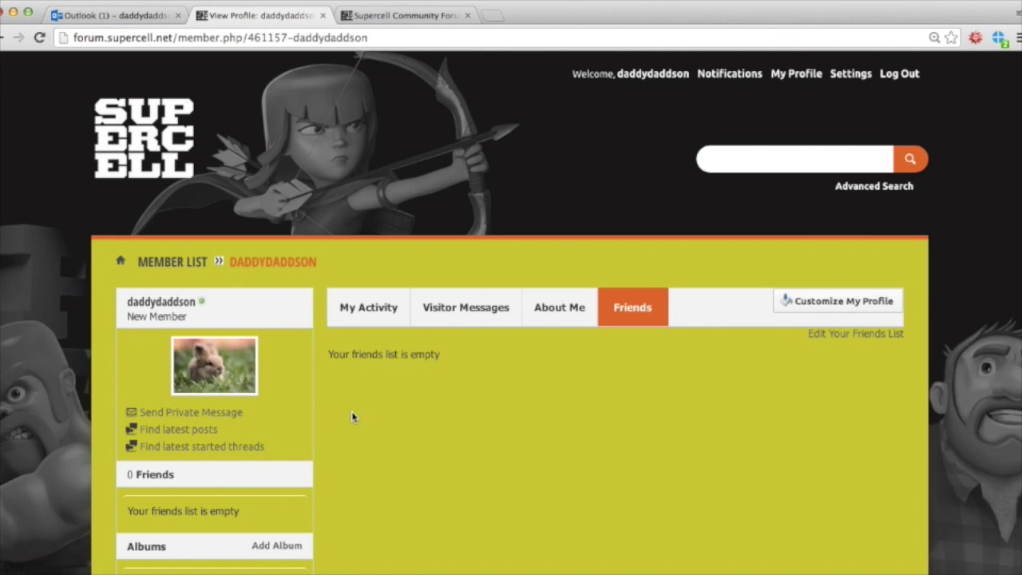
Step: Return to the forum index via the Supercell logo in the header
{"action": "left_click", "coordinate": [137, 164]}
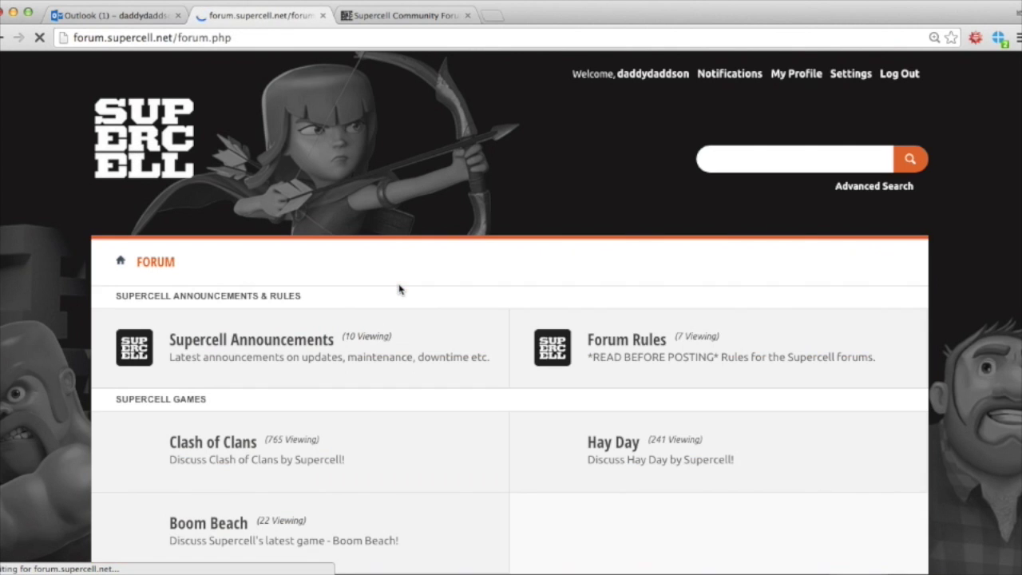
{"action": "scroll", "coordinate": [362, 430], "scroll_direction": "down", "scroll_amount": 3}
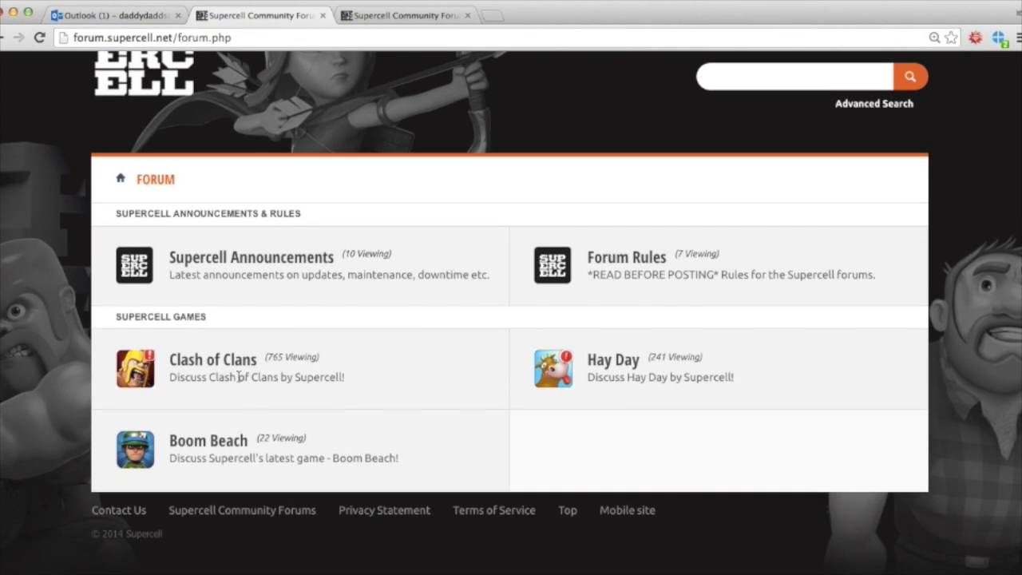